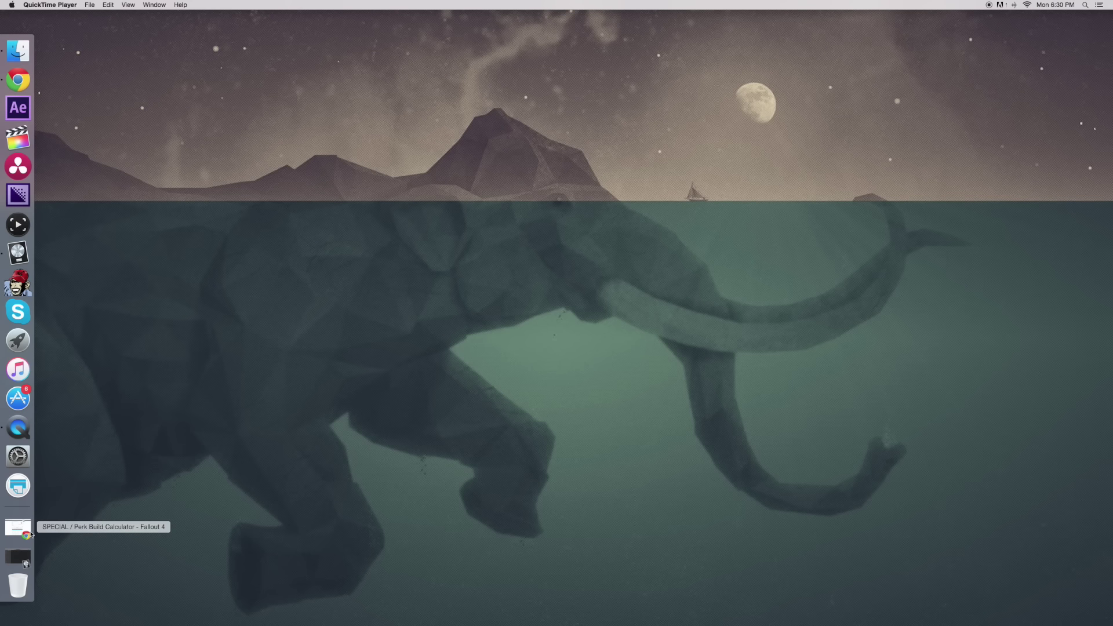
Switch to the minimized SPECIAL / Perk Build Calculator window in Chrome and look over its stats and perk table
{"action": "left_click", "coordinate": [31, 533]}
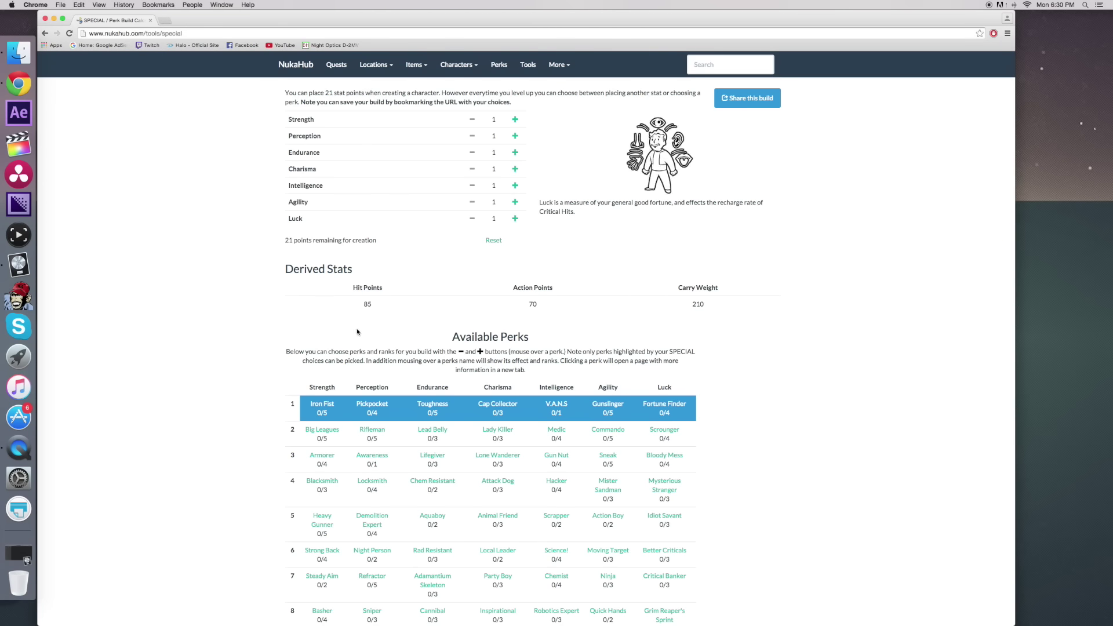
{"action": "scroll", "coordinate": [510, 438], "scroll_direction": "down", "scroll_amount": 3}
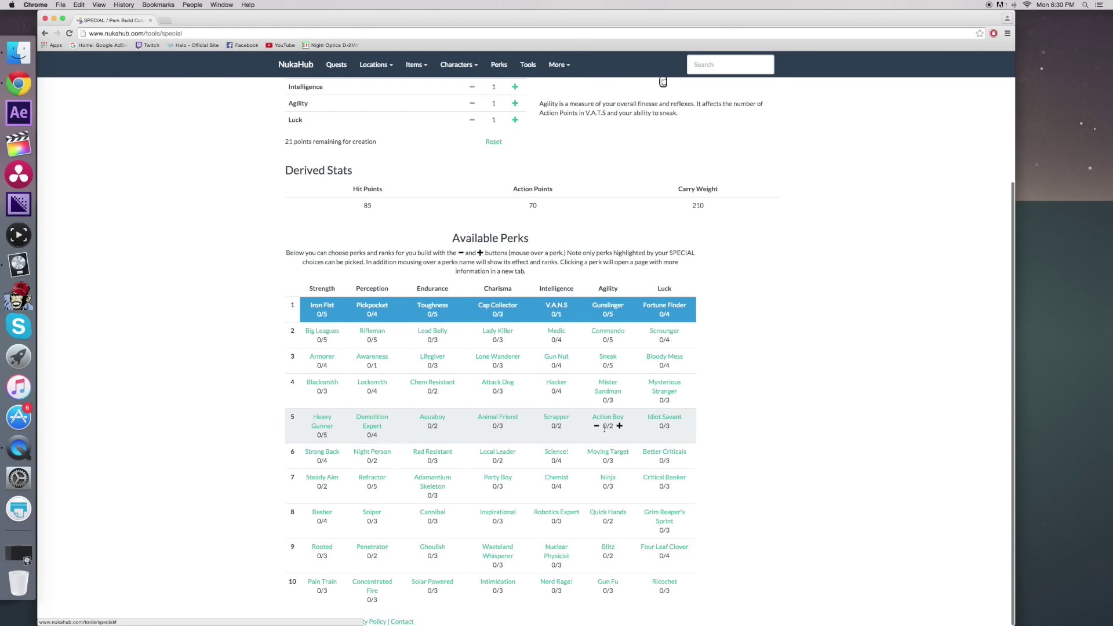
{"action": "scroll", "coordinate": [512, 418], "scroll_direction": "up", "scroll_amount": 5}
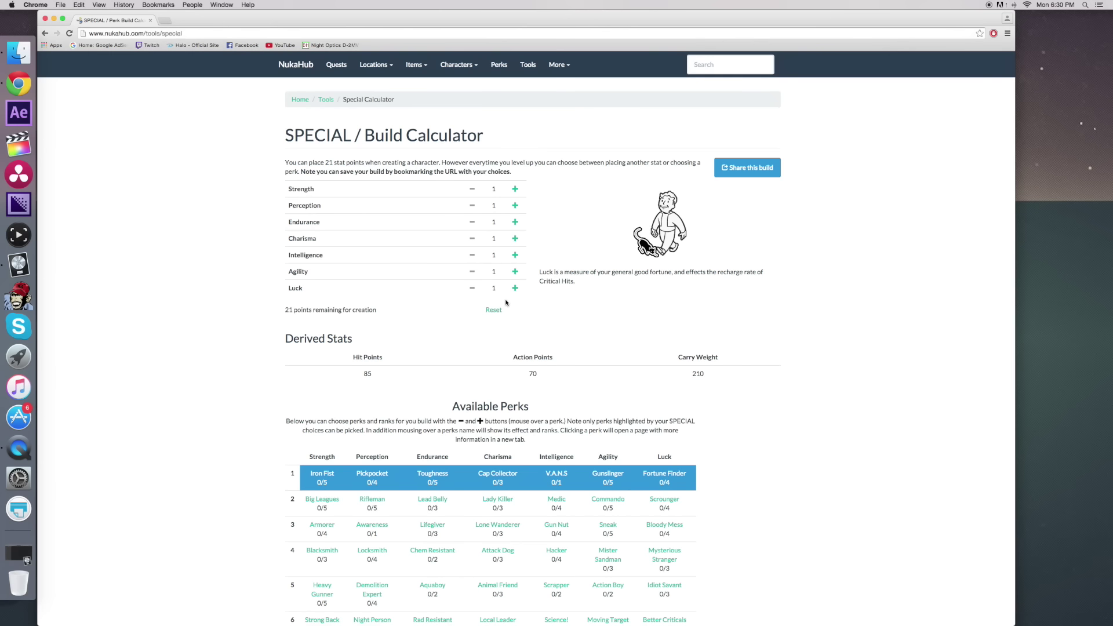
{"action": "scroll", "coordinate": [505, 302], "scroll_direction": "down", "scroll_amount": 5}
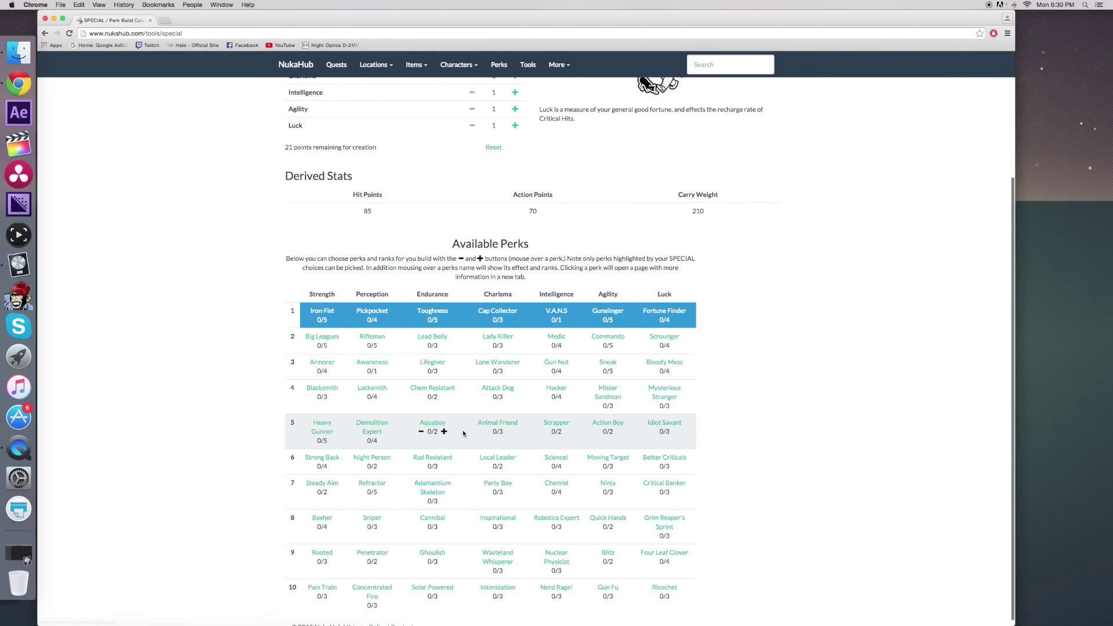
{"action": "scroll", "coordinate": [480, 382], "scroll_direction": "up", "scroll_amount": 5}
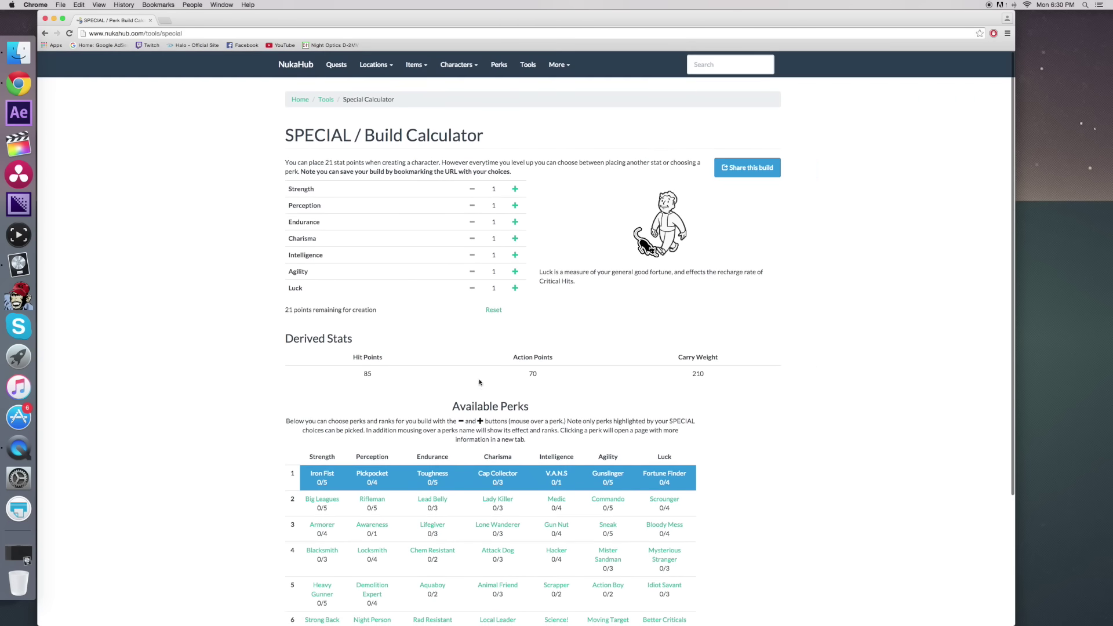
{"action": "mouse_move", "coordinate": [486, 459]}
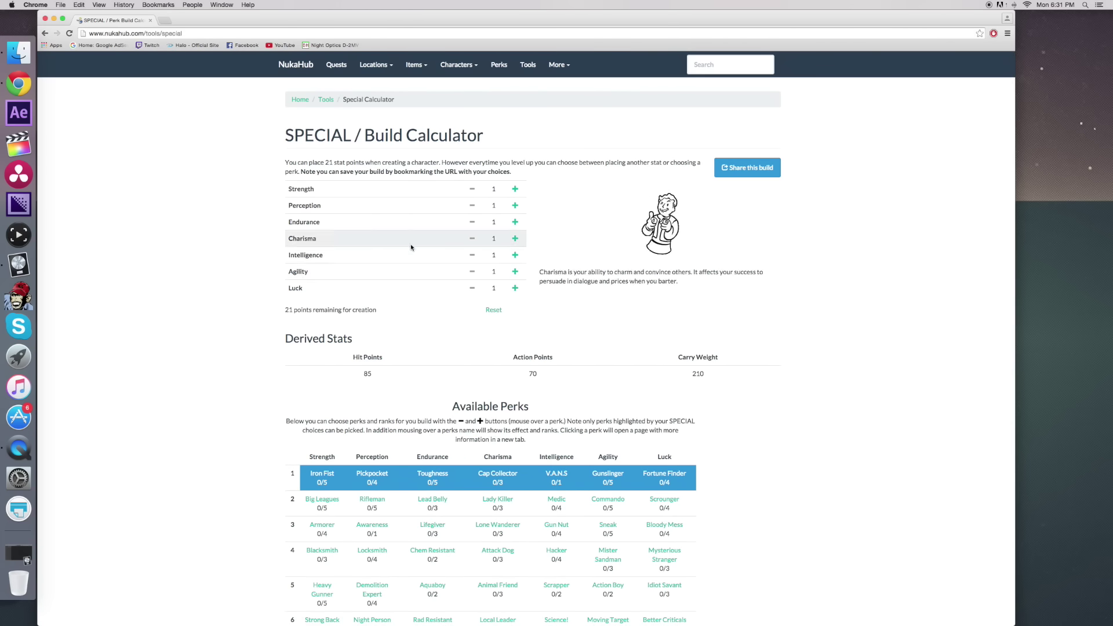
Raise Strength to 4 and check the effects of Strength perks such as Big Leagues, Armorer and Blacksmith
{"action": "scroll", "coordinate": [522, 335], "scroll_direction": "down", "scroll_amount": 1}
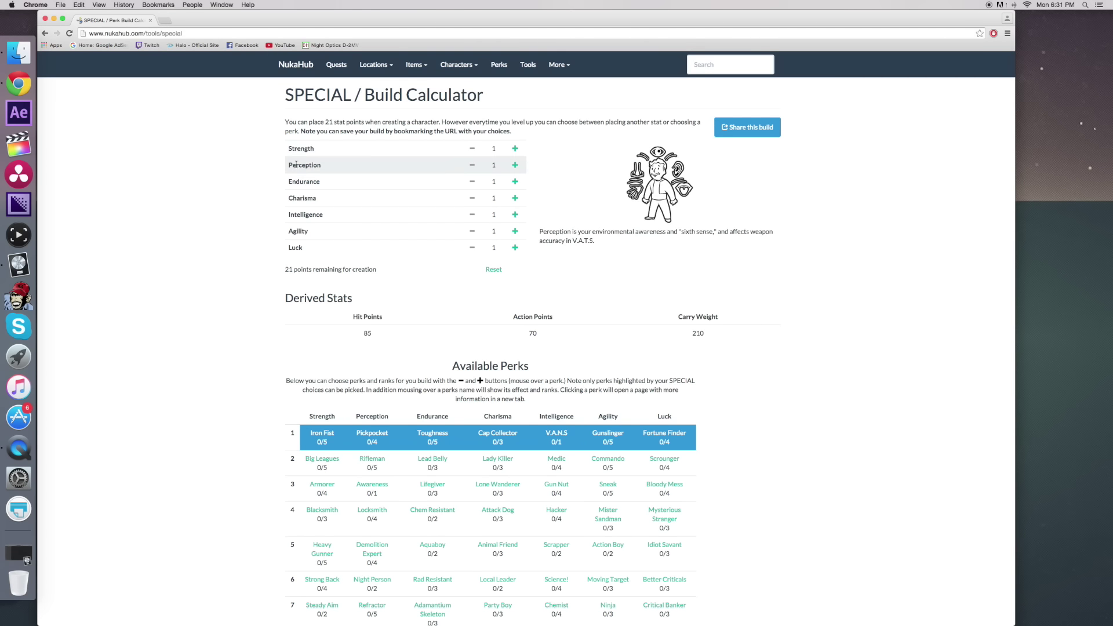
{"action": "left_click", "coordinate": [515, 148]}
{"action": "left_click", "coordinate": [515, 148]}
{"action": "left_click", "coordinate": [514, 148]}
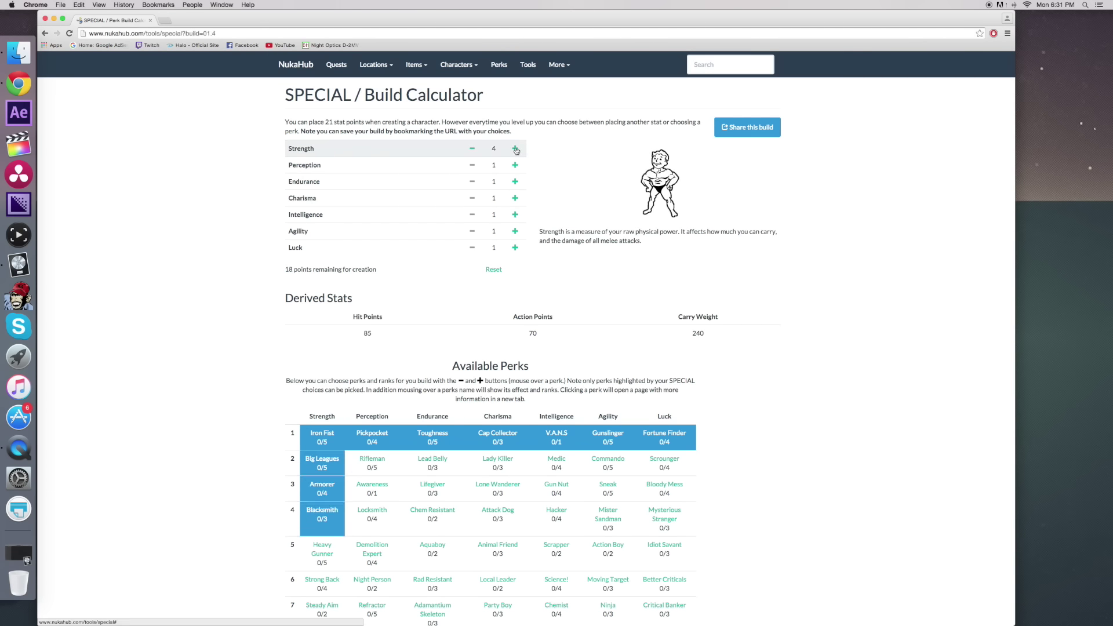
{"action": "scroll", "coordinate": [522, 359], "scroll_direction": "down", "scroll_amount": 2}
{"action": "mouse_move", "coordinate": [331, 396]}
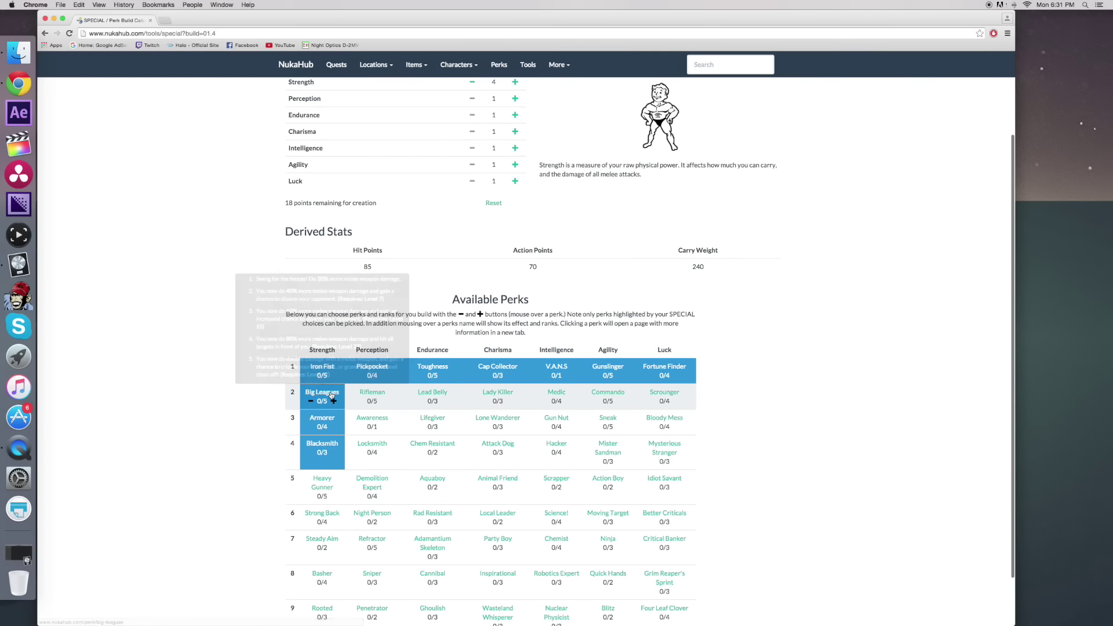
{"action": "mouse_move", "coordinate": [329, 424]}
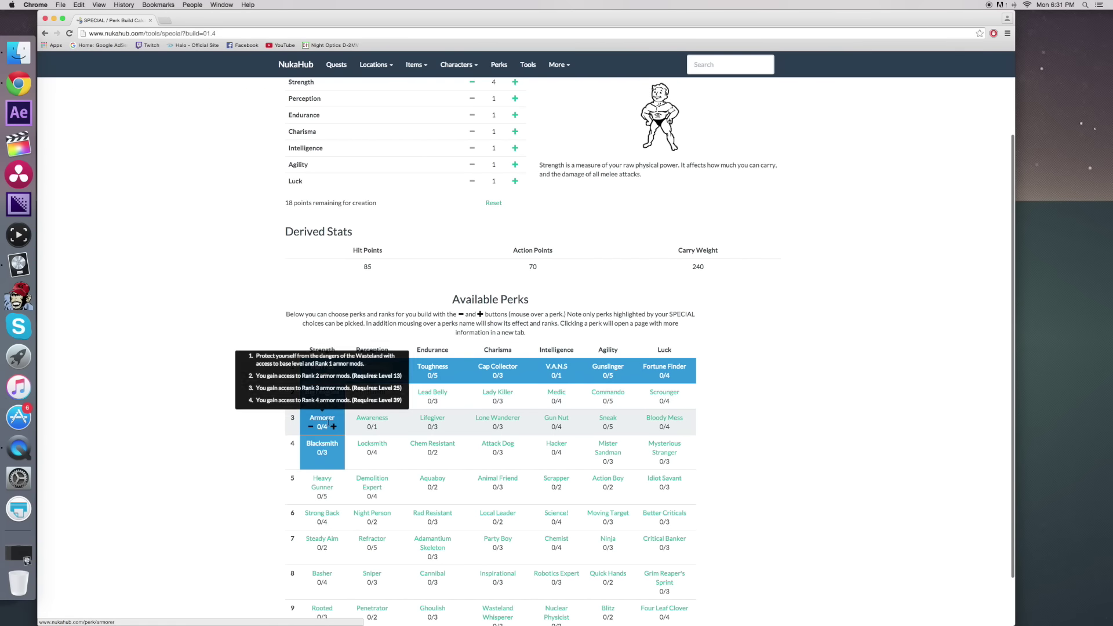
{"action": "mouse_move", "coordinate": [325, 371]}
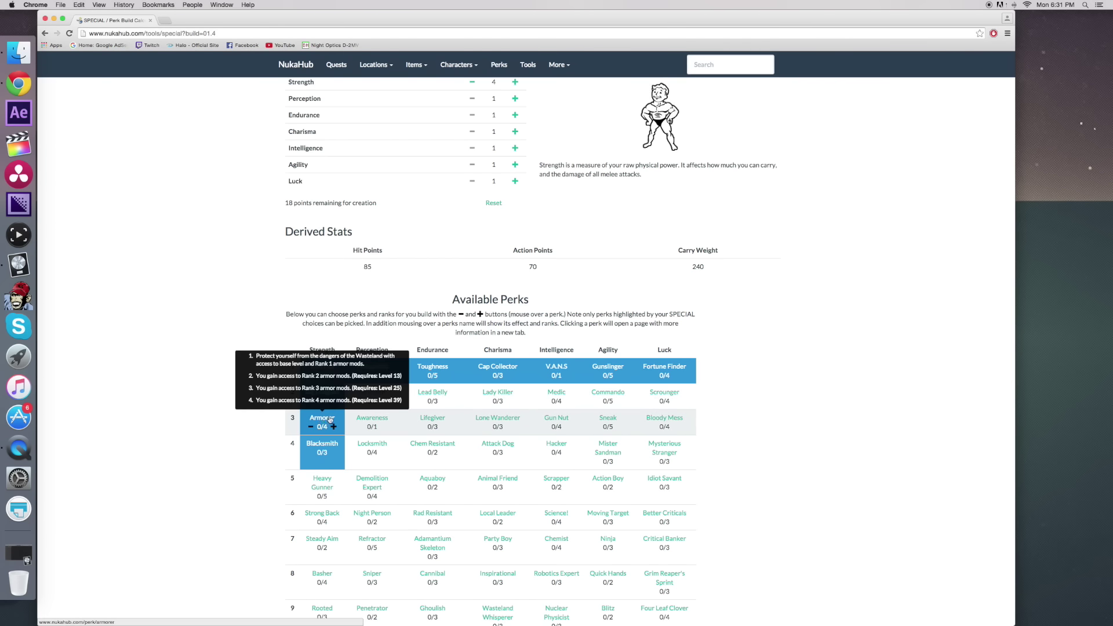
{"action": "mouse_move", "coordinate": [317, 444]}
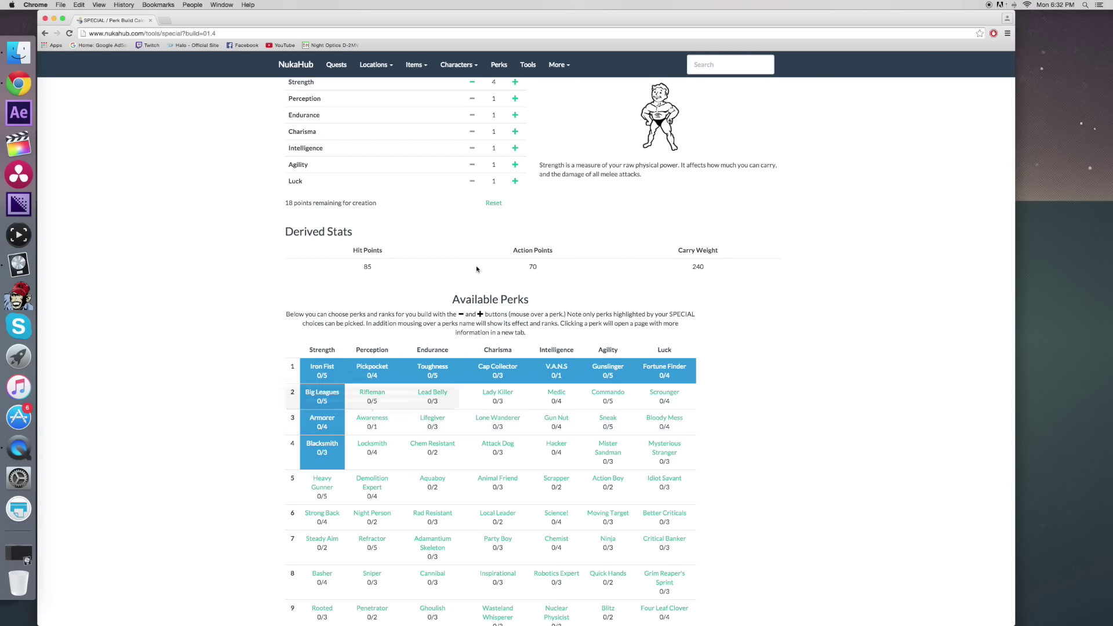
Raise Perception to 4 and check the effects of the Rifleman, Awareness and Locksmith perks
{"action": "scroll", "coordinate": [476, 243], "scroll_direction": "up", "scroll_amount": 4}
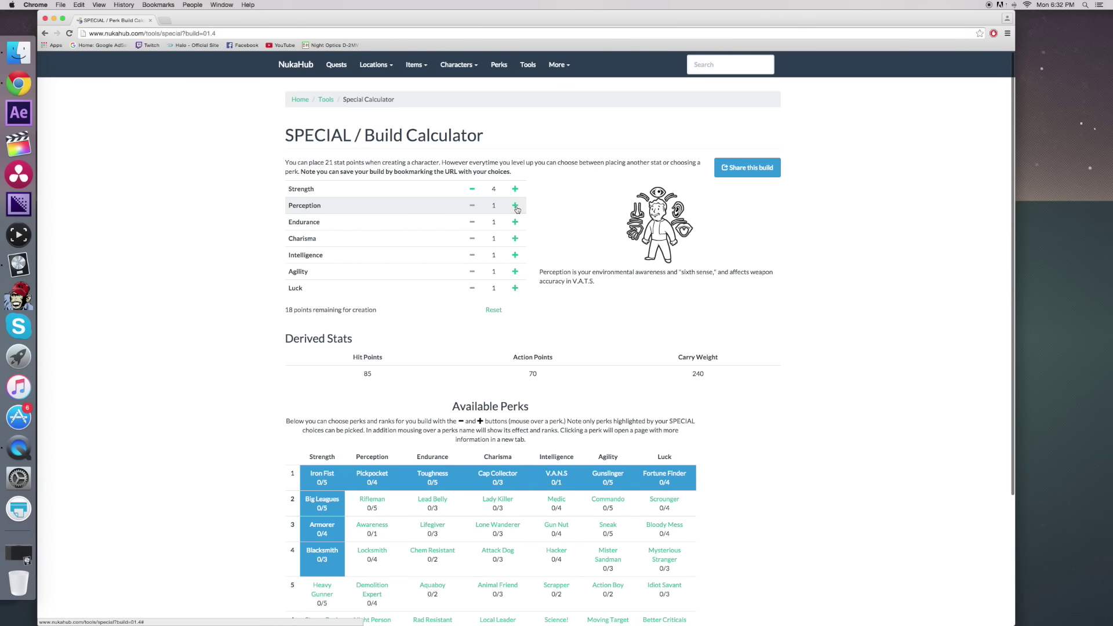
{"action": "left_click", "coordinate": [515, 205]}
{"action": "left_click", "coordinate": [514, 206]}
{"action": "left_click", "coordinate": [515, 205]}
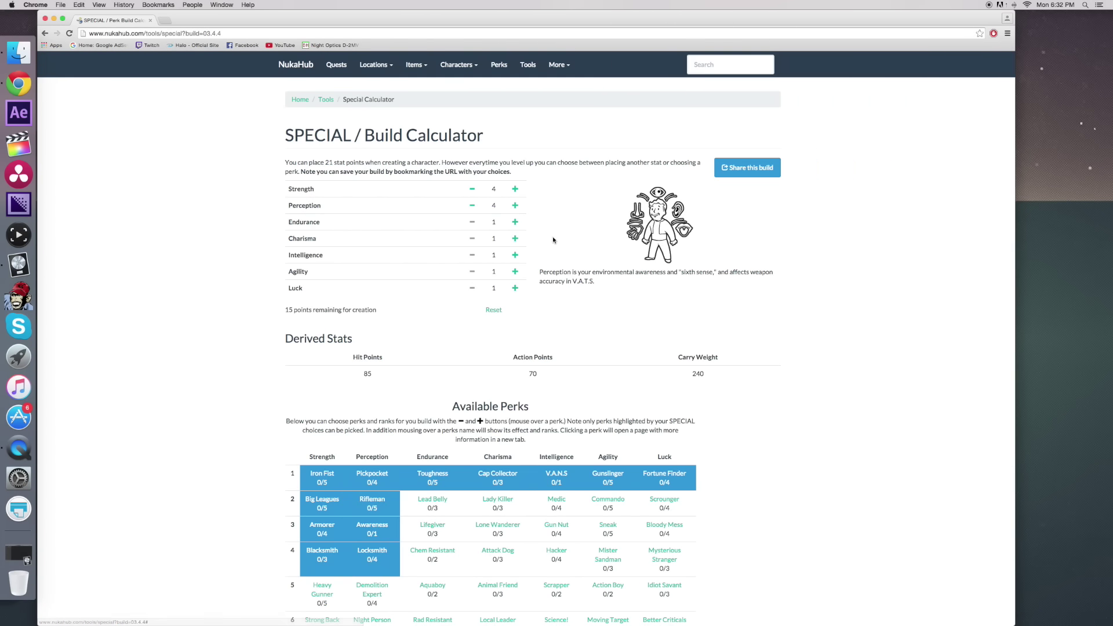
{"action": "scroll", "coordinate": [417, 282], "scroll_direction": "down", "scroll_amount": 5}
{"action": "scroll", "coordinate": [520, 250], "scroll_direction": "up", "scroll_amount": 3}
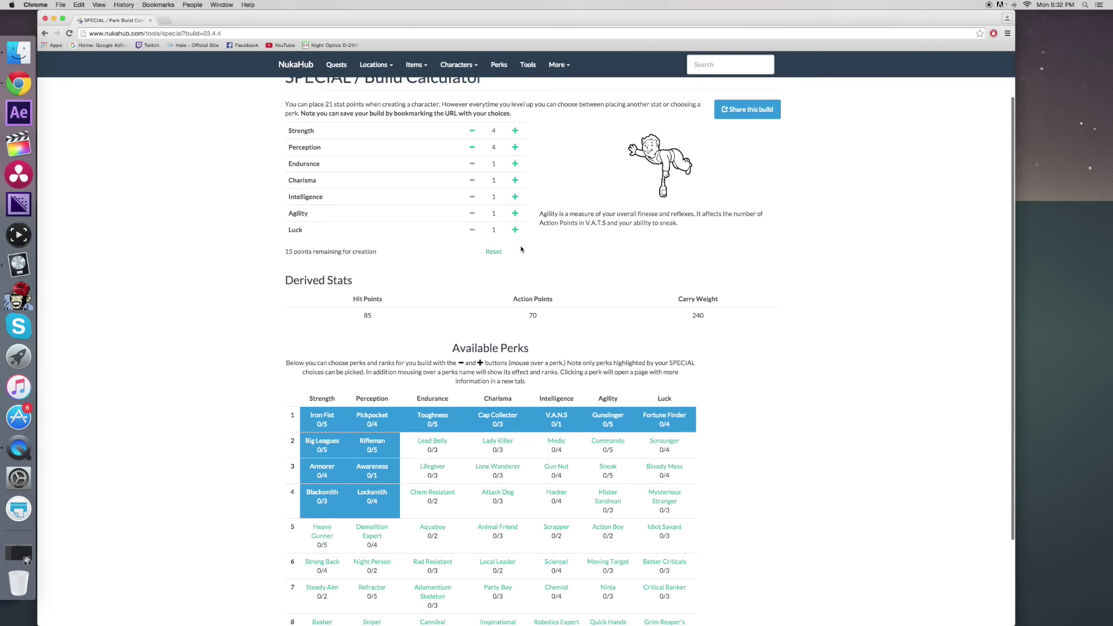
{"action": "scroll", "coordinate": [521, 250], "scroll_direction": "down", "scroll_amount": 3}
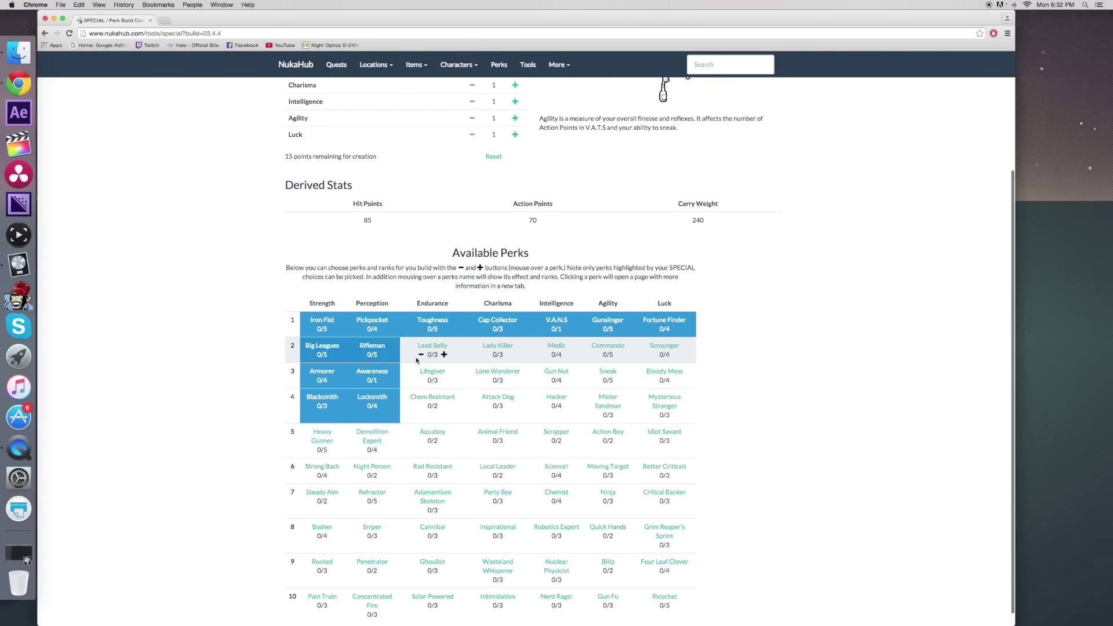
{"action": "mouse_move", "coordinate": [379, 346]}
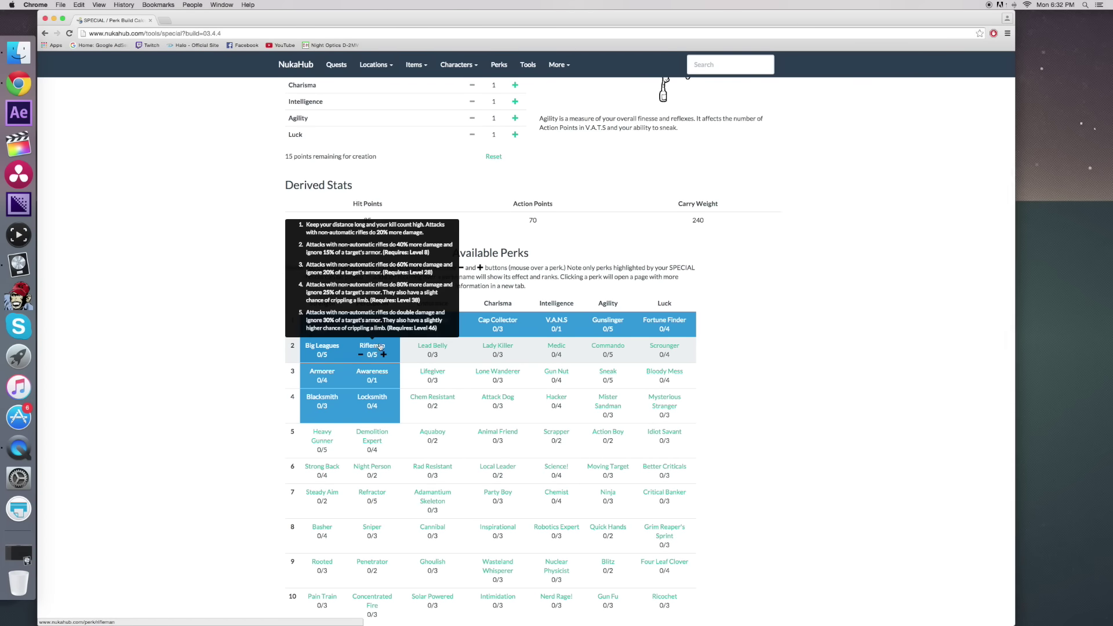
{"action": "mouse_move", "coordinate": [380, 372]}
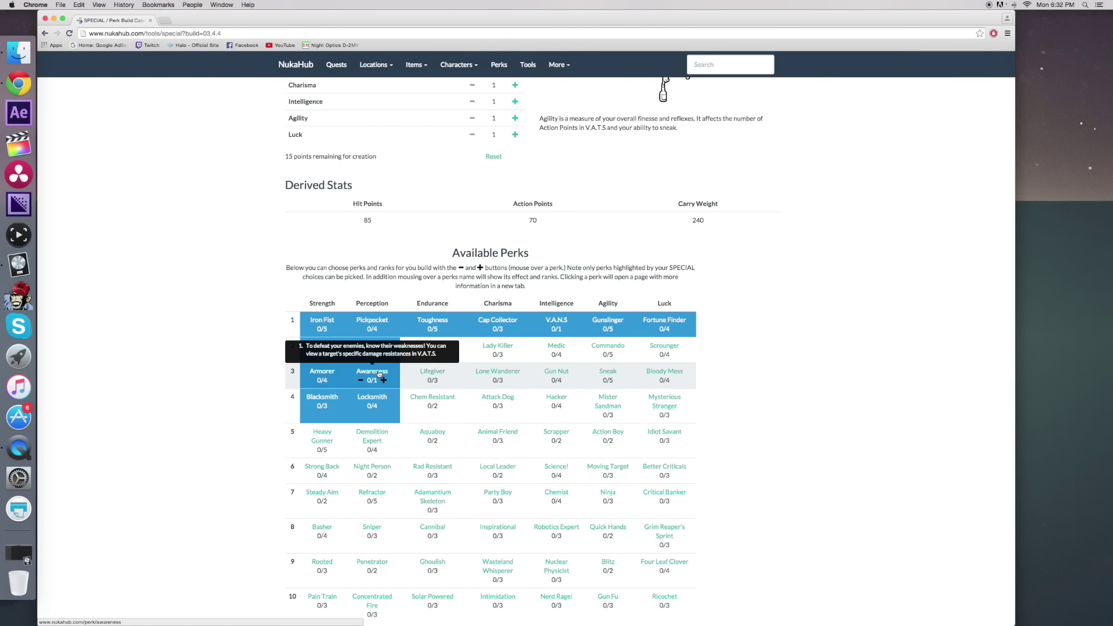
{"action": "mouse_move", "coordinate": [381, 398]}
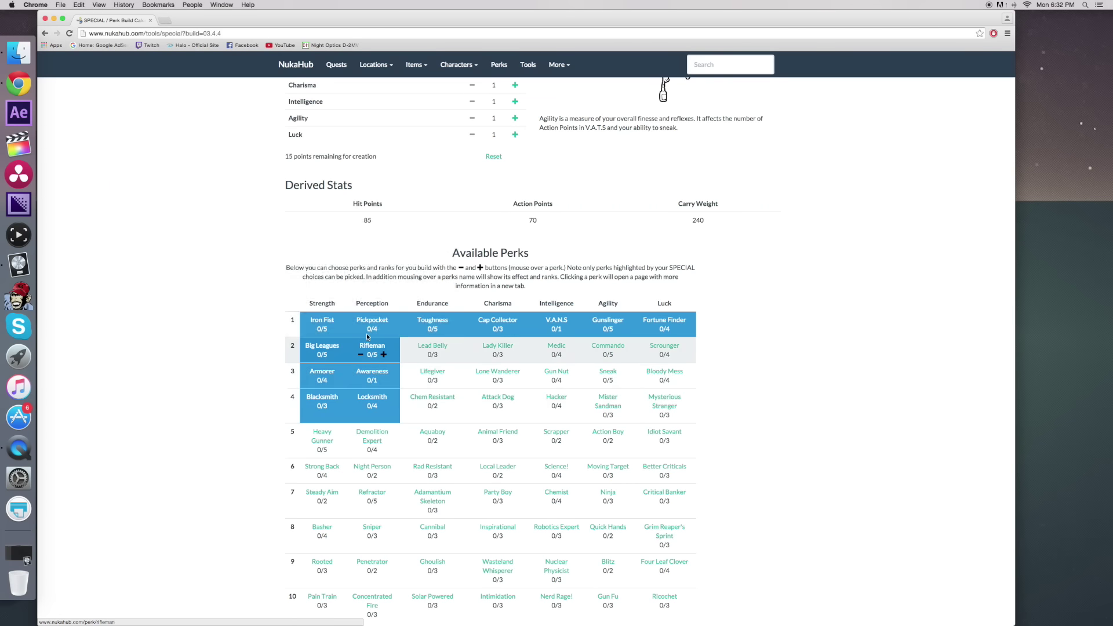
Raise Endurance to 3 and check the Endurance perks this makes available
{"action": "scroll", "coordinate": [578, 264], "scroll_direction": "up", "scroll_amount": 5}
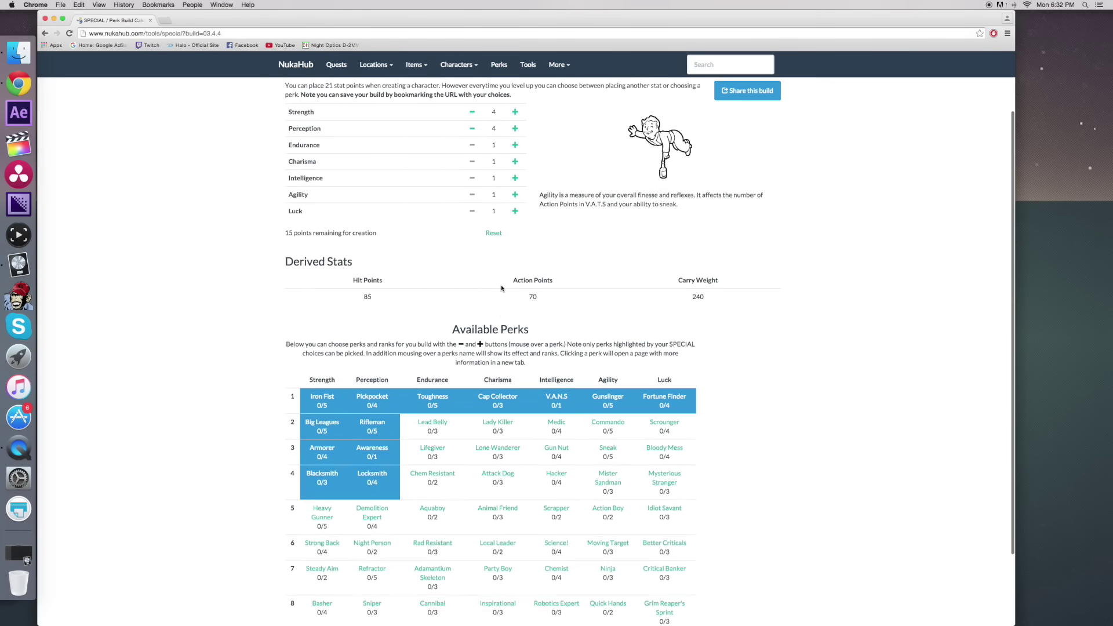
{"action": "left_click", "coordinate": [516, 198]}
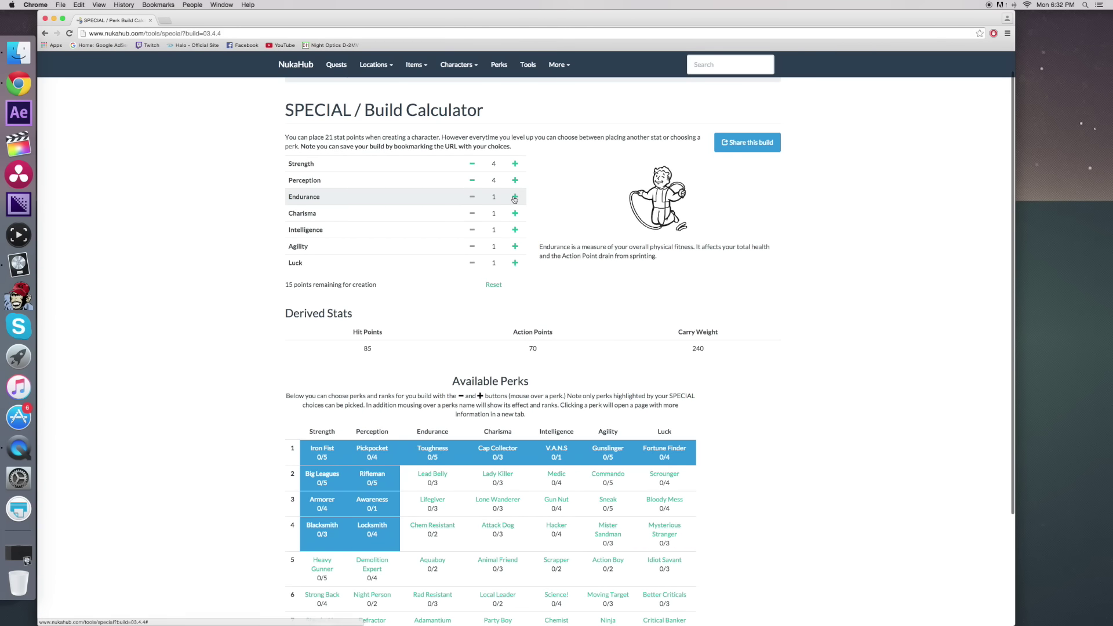
{"action": "left_click", "coordinate": [516, 199]}
{"action": "mouse_move", "coordinate": [440, 506]}
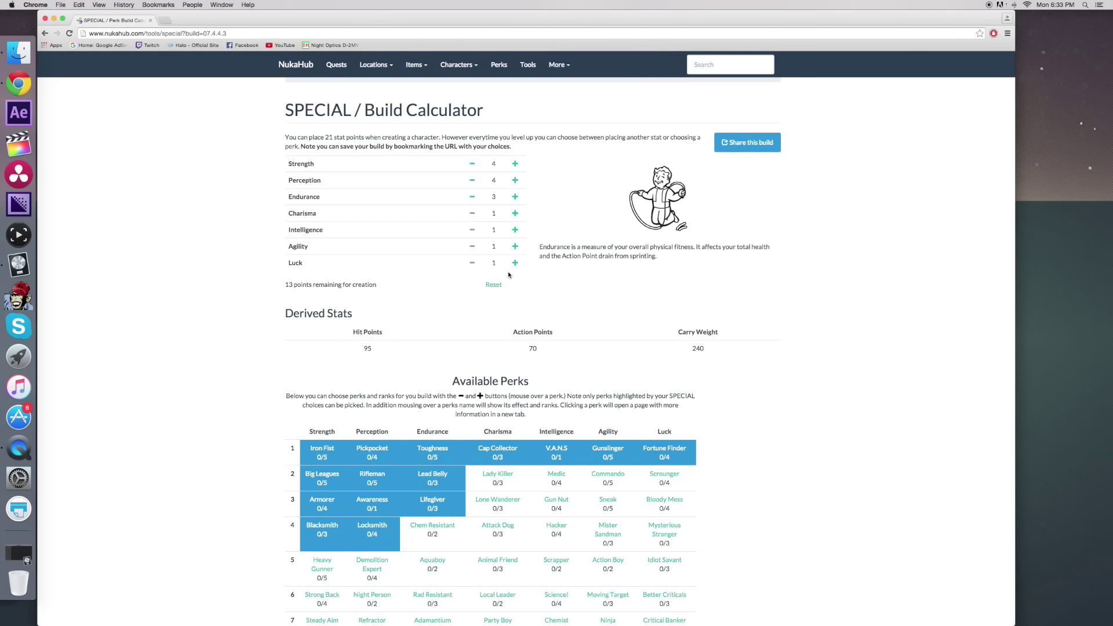
Raise Charisma to 6 and check the effects of Charisma perks such as Lone Wanderer, Attack Dog and Animal Friend
{"action": "left_click", "coordinate": [514, 213]}
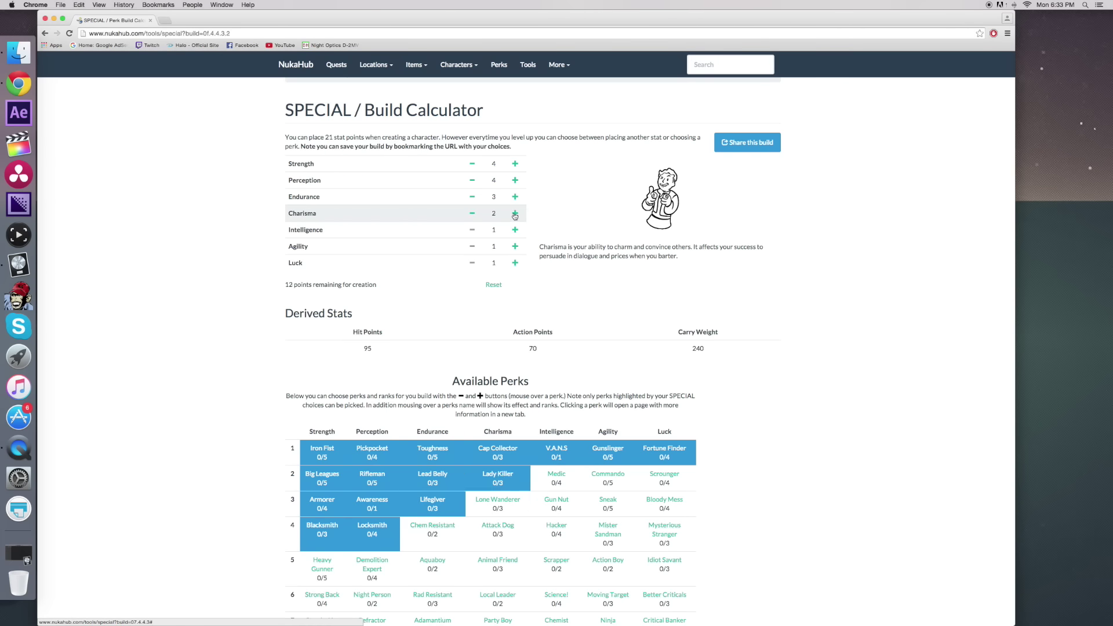
{"action": "left_click", "coordinate": [514, 214]}
{"action": "left_click", "coordinate": [514, 214]}
{"action": "left_click", "coordinate": [514, 214]}
{"action": "left_click", "coordinate": [515, 214]}
{"action": "scroll", "coordinate": [515, 215], "scroll_direction": "down", "scroll_amount": 4}
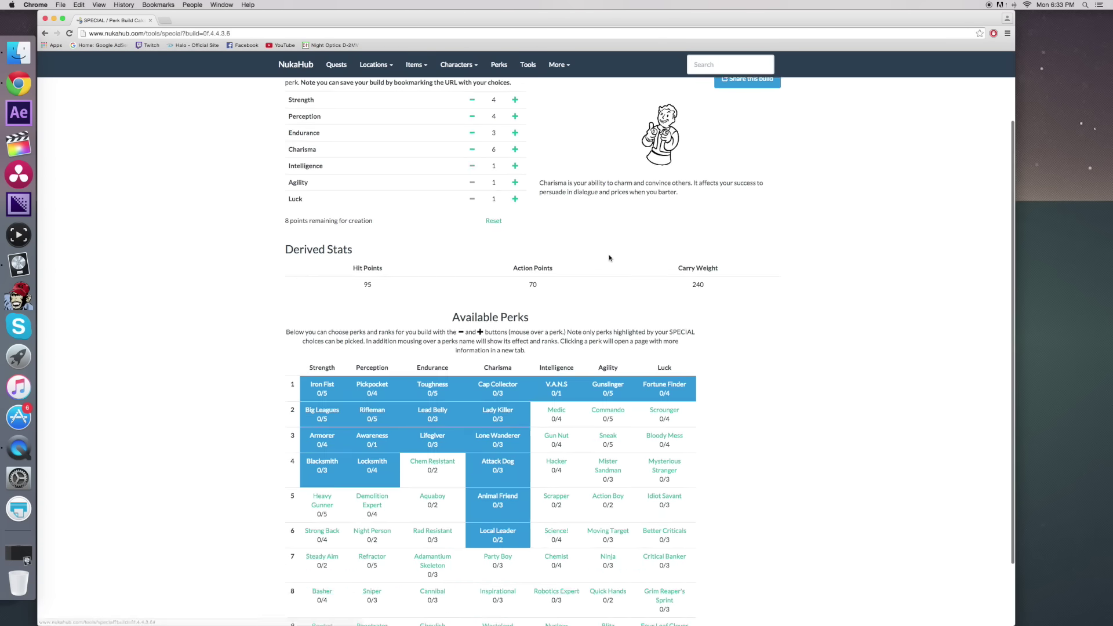
{"action": "mouse_move", "coordinate": [512, 361]}
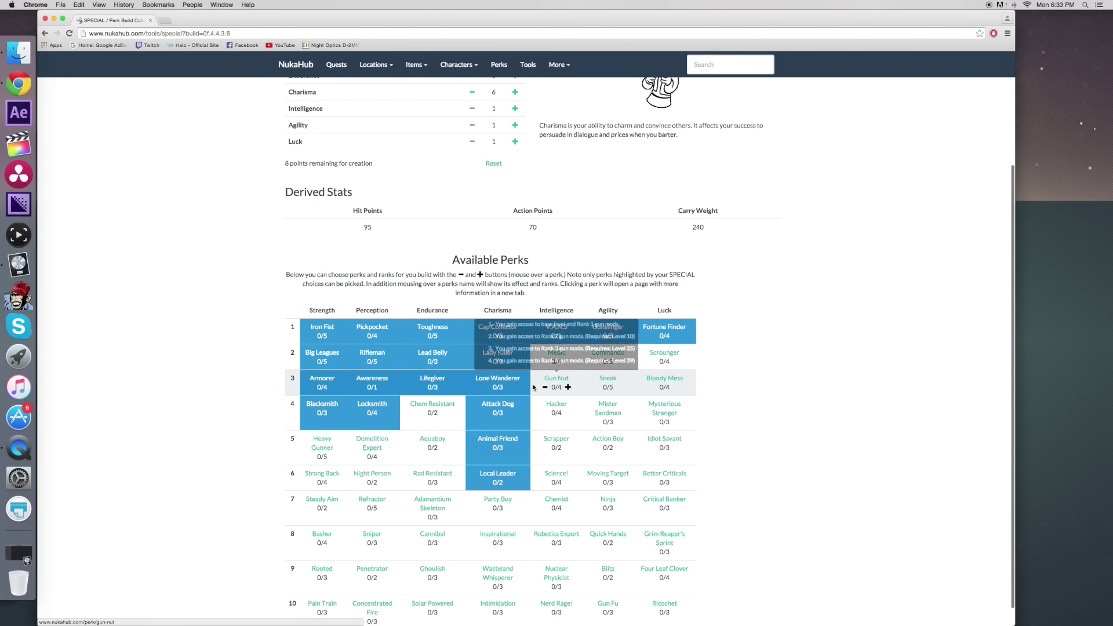
{"action": "mouse_move", "coordinate": [529, 393]}
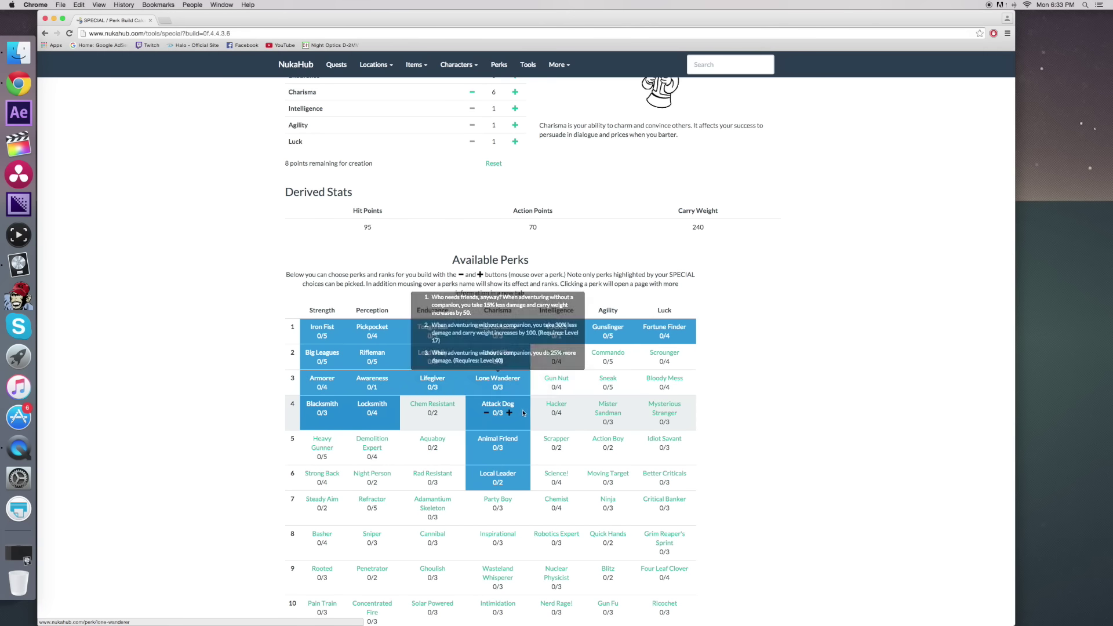
{"action": "mouse_move", "coordinate": [510, 408]}
{"action": "mouse_move", "coordinate": [508, 441]}
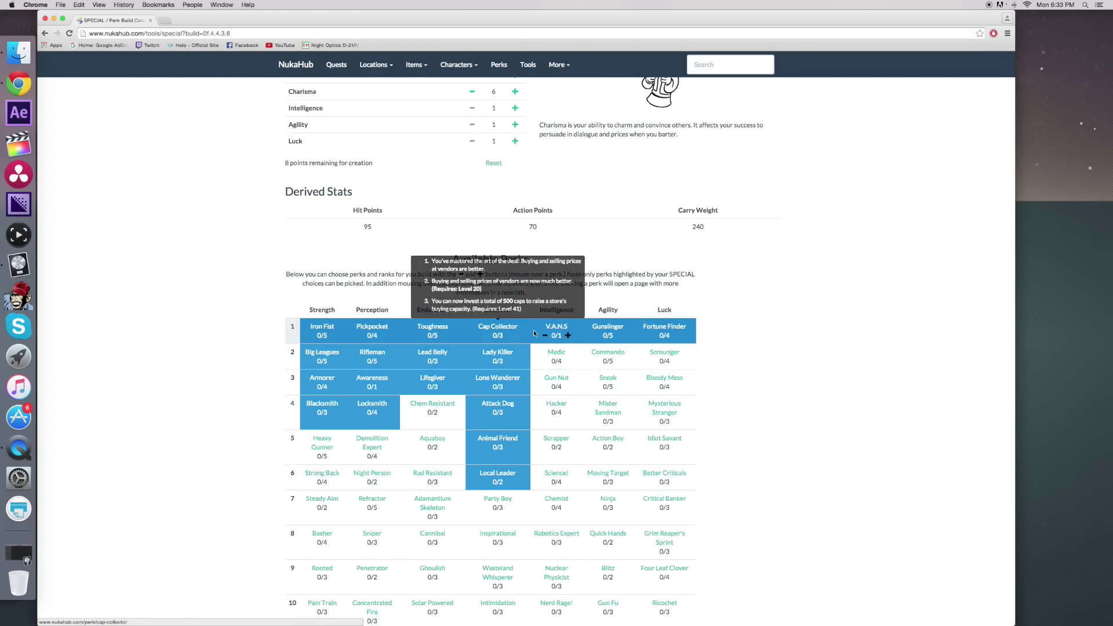
Raise Intelligence to 6 in the starting stat allocation
{"action": "scroll", "coordinate": [534, 333], "scroll_direction": "up", "scroll_amount": 3}
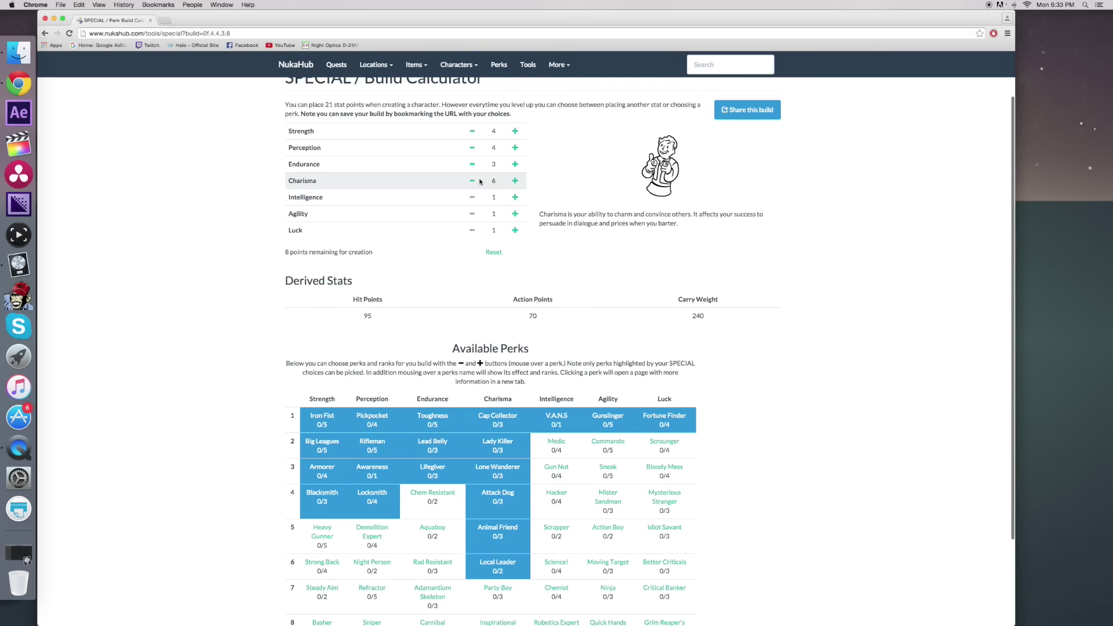
{"action": "left_click", "coordinate": [515, 197]}
{"action": "left_click", "coordinate": [514, 197]}
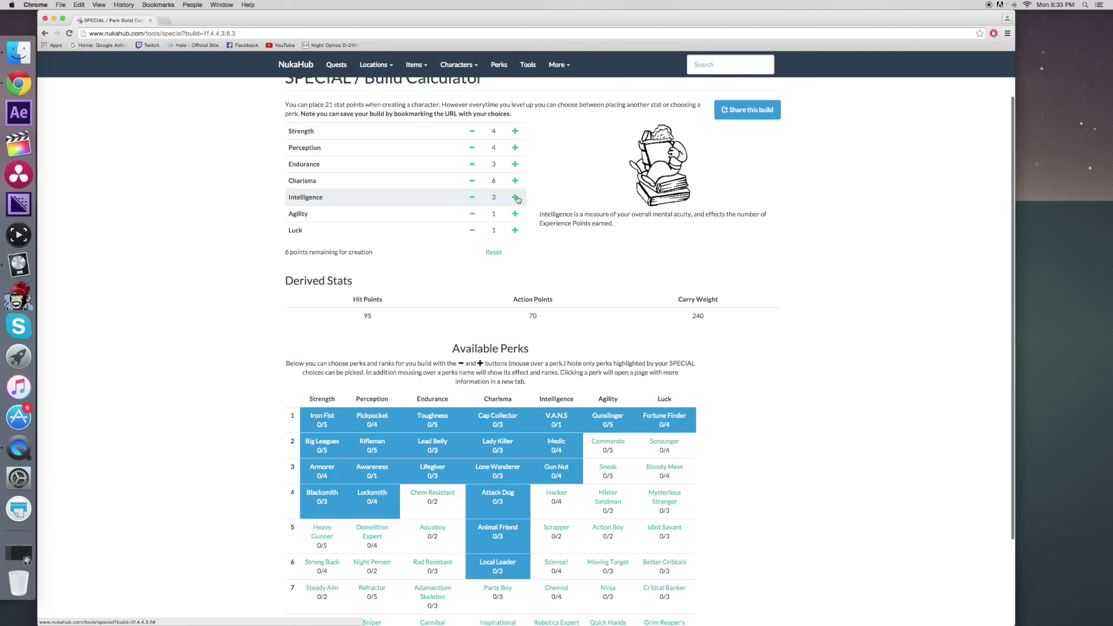
{"action": "left_click", "coordinate": [514, 197]}
{"action": "left_click", "coordinate": [515, 197]}
{"action": "left_click", "coordinate": [515, 197]}
Examine the effects of the Intelligence perks from Medic to Science! and look over the higher-rank perks in the table
{"action": "mouse_move", "coordinate": [555, 446]}
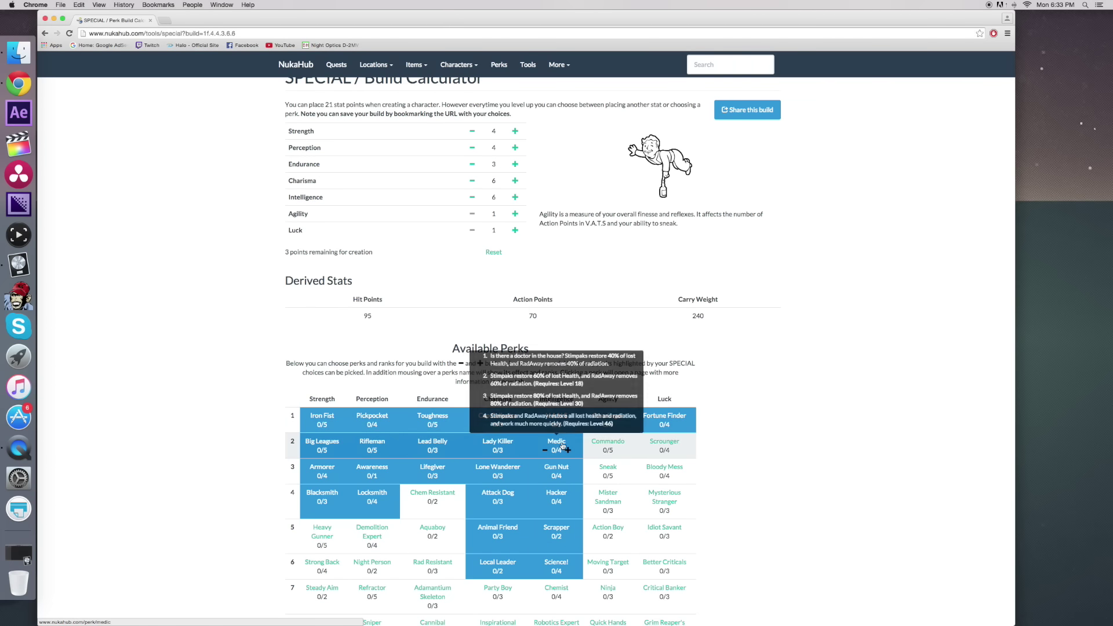
{"action": "mouse_move", "coordinate": [557, 470]}
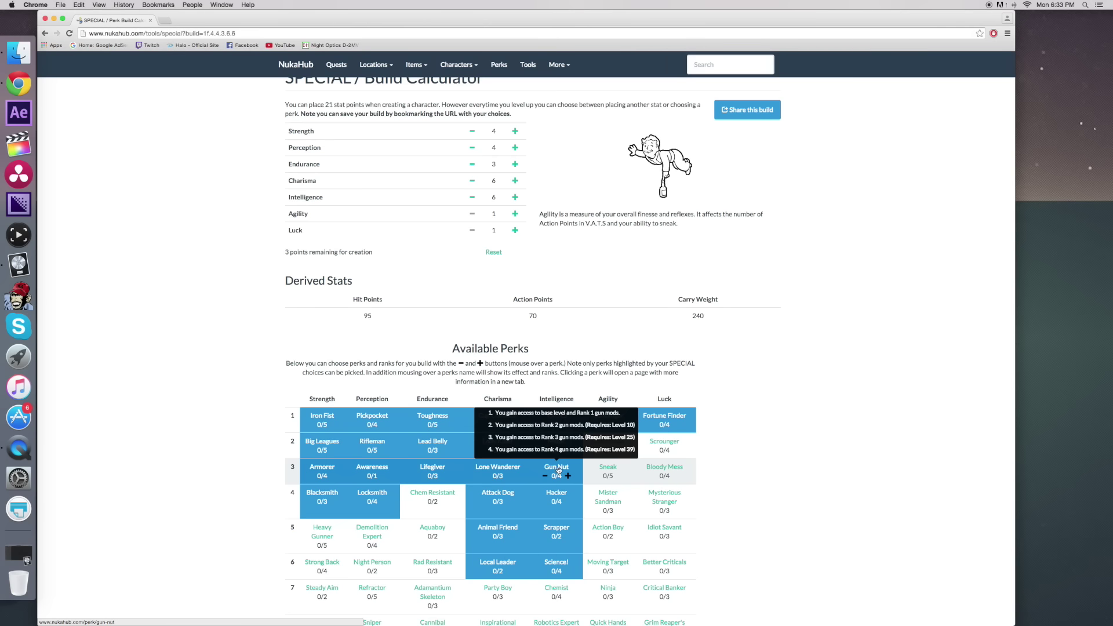
{"action": "mouse_move", "coordinate": [559, 495]}
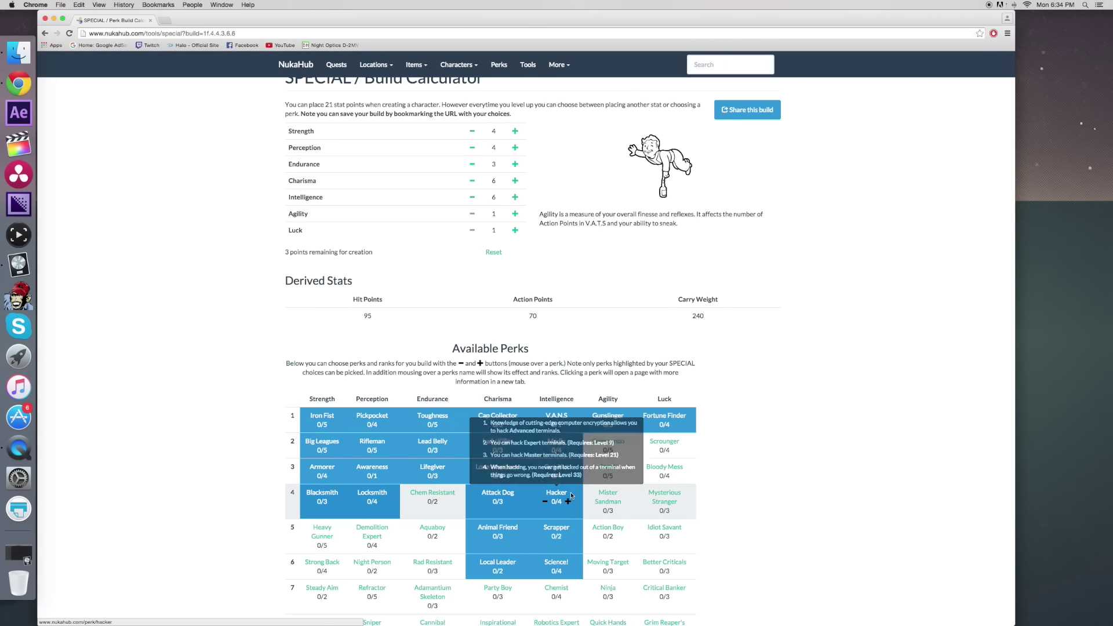
{"action": "mouse_move", "coordinate": [558, 530]}
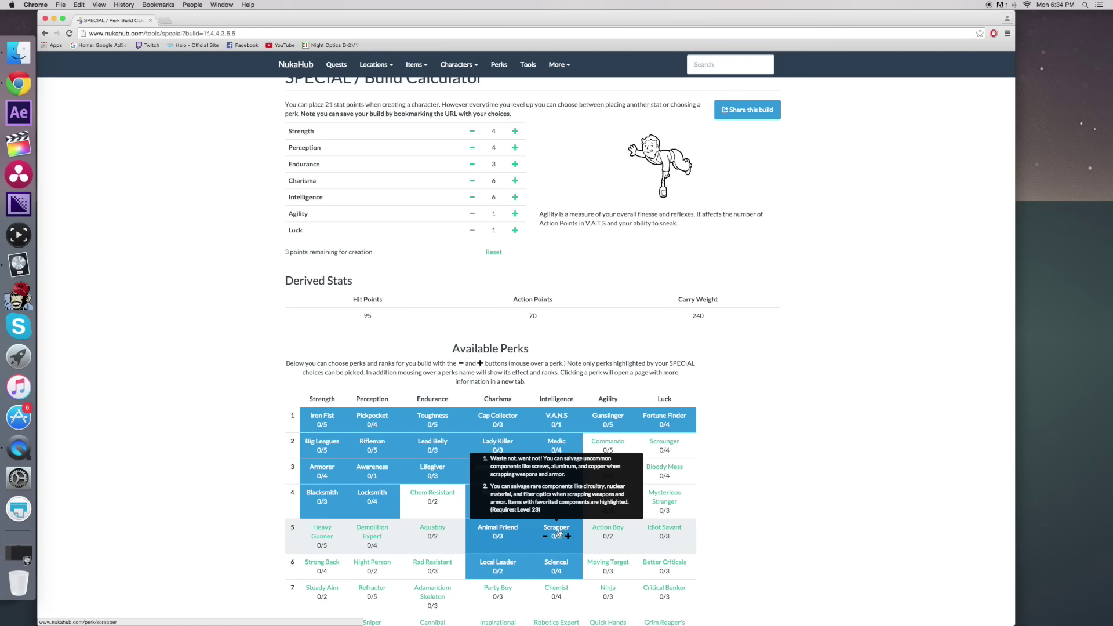
{"action": "mouse_move", "coordinate": [558, 567]}
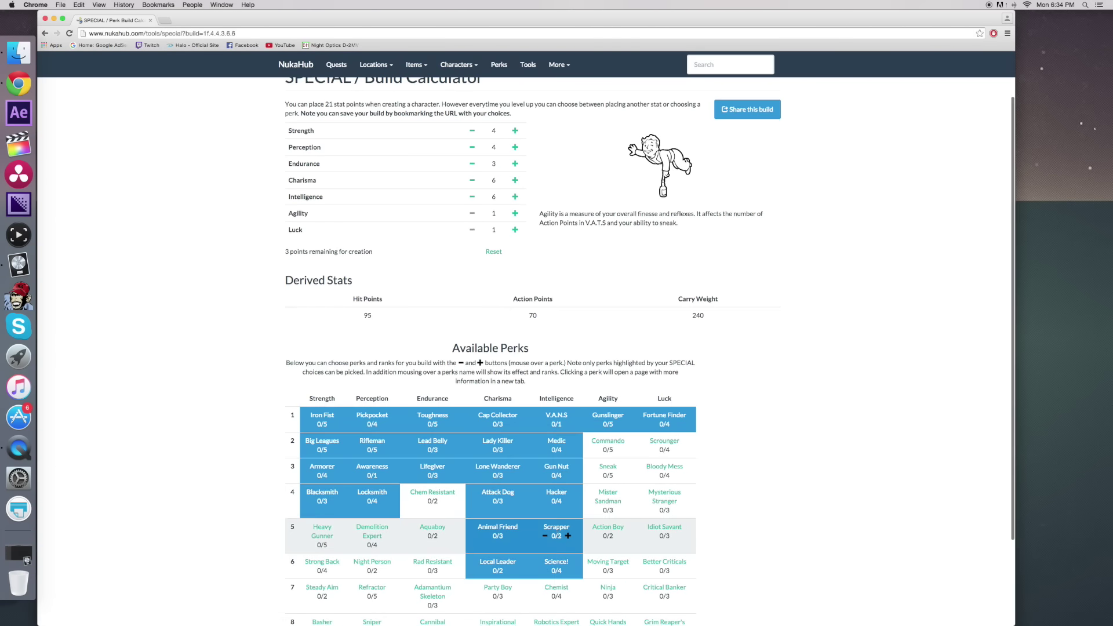
{"action": "scroll", "coordinate": [568, 542], "scroll_direction": "down", "scroll_amount": 2}
{"action": "scroll", "coordinate": [569, 544], "scroll_direction": "down", "scroll_amount": 2}
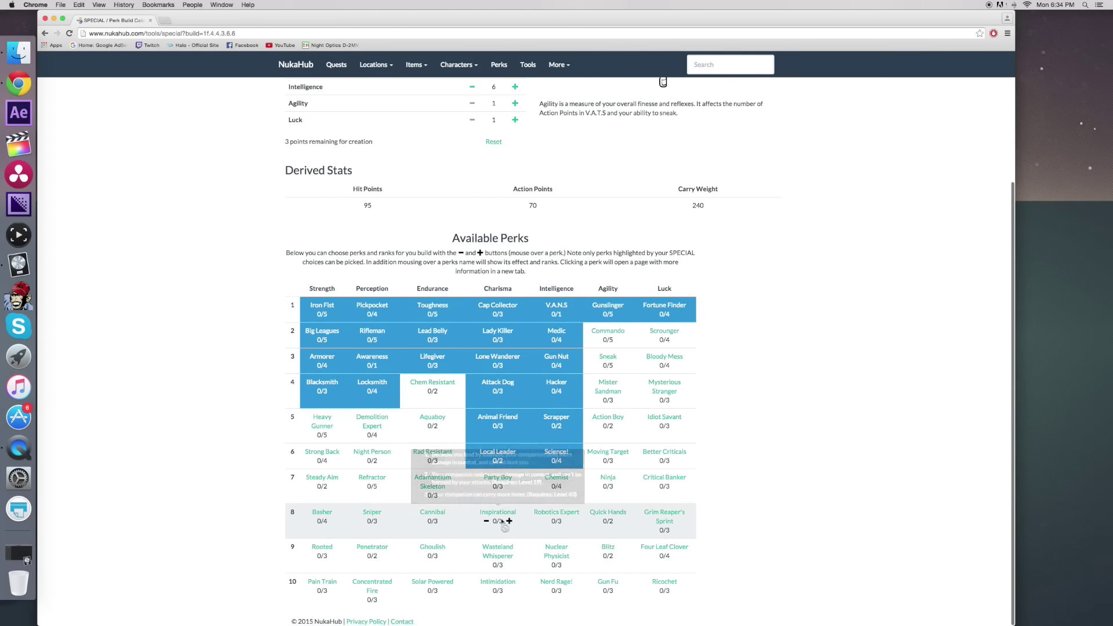
Raise Agility to 3 and check the effects of Agility perks such as Commando, Action Boy, Mister Sandman and Sneak
{"action": "scroll", "coordinate": [475, 455], "scroll_direction": "up", "scroll_amount": 2}
{"action": "scroll", "coordinate": [474, 454], "scroll_direction": "up", "scroll_amount": 3}
{"action": "scroll", "coordinate": [542, 573], "scroll_direction": "down", "scroll_amount": 4}
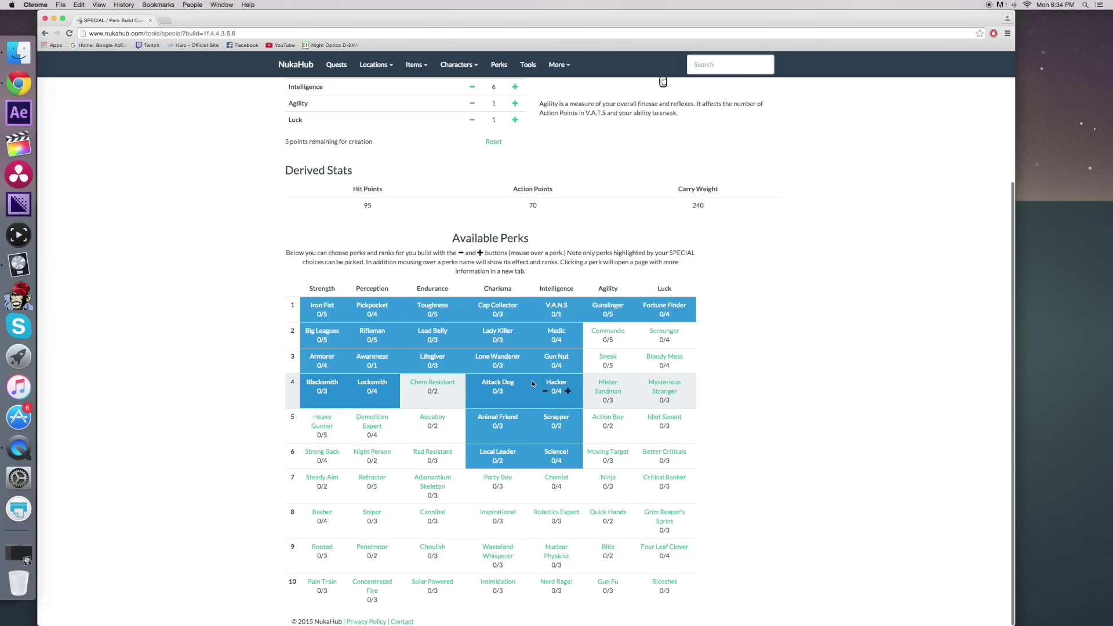
{"action": "scroll", "coordinate": [531, 380], "scroll_direction": "up", "scroll_amount": 3}
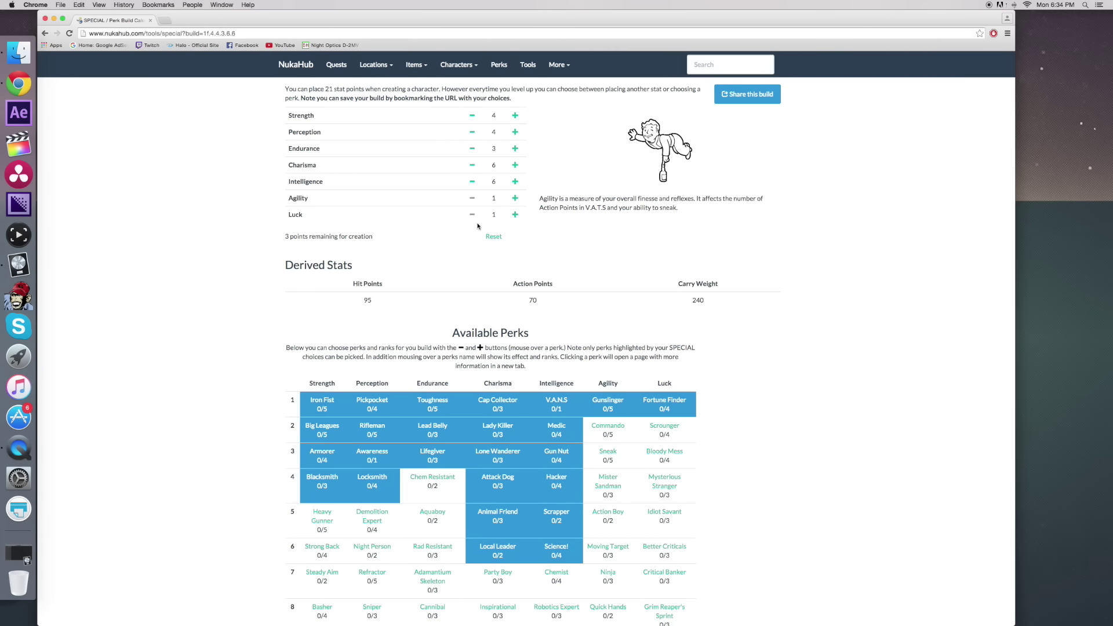
{"action": "left_click", "coordinate": [515, 198]}
{"action": "left_click", "coordinate": [515, 198]}
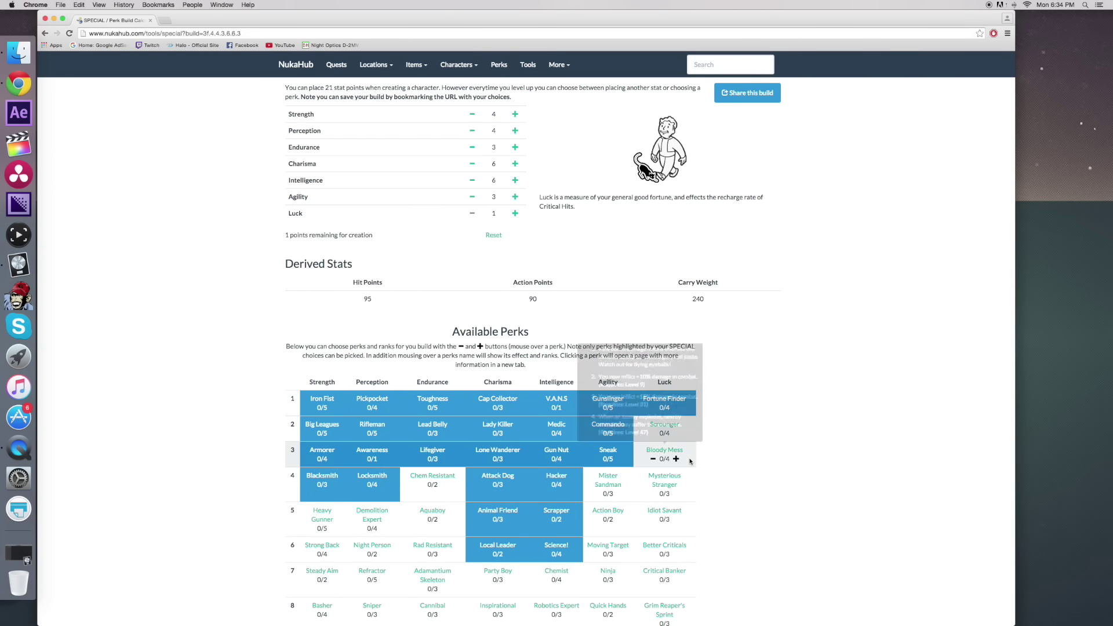
{"action": "mouse_move", "coordinate": [625, 429]}
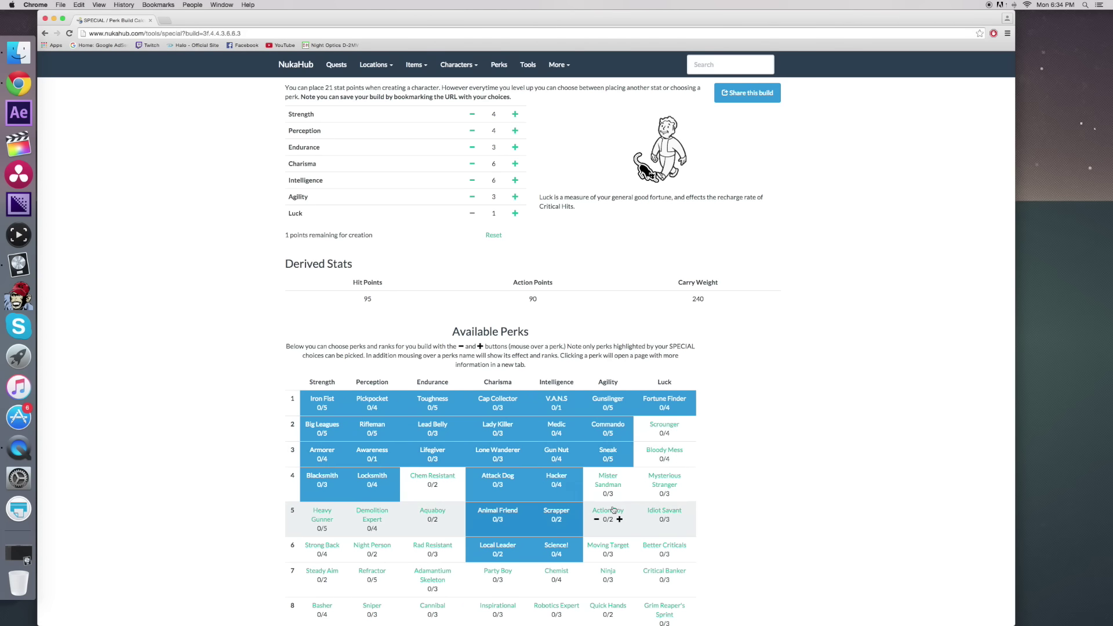
{"action": "mouse_move", "coordinate": [605, 513]}
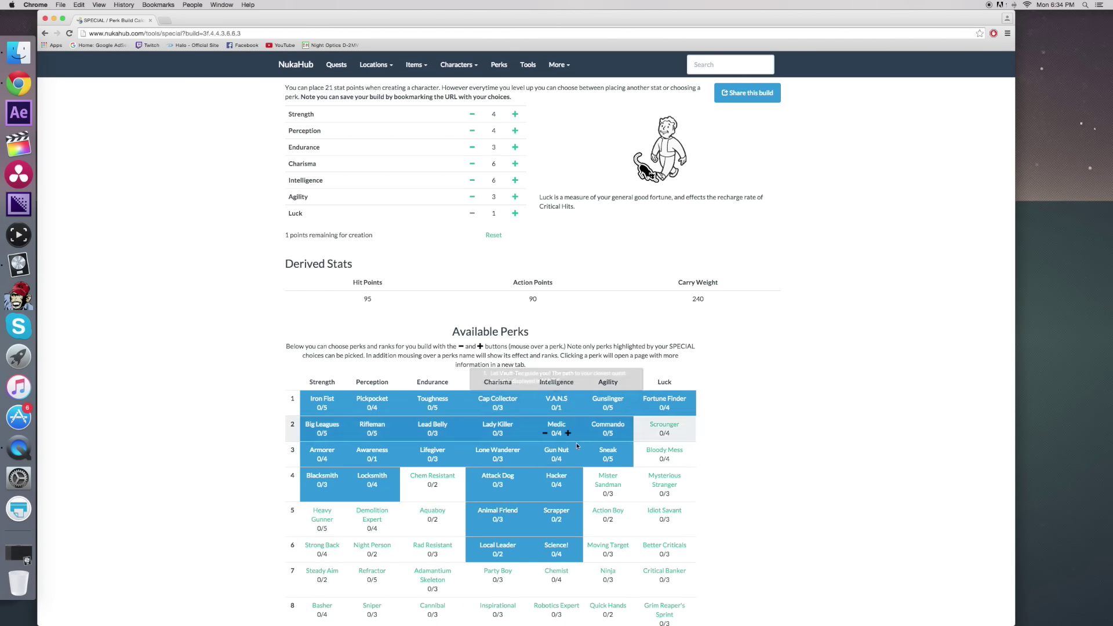
{"action": "mouse_move", "coordinate": [610, 489]}
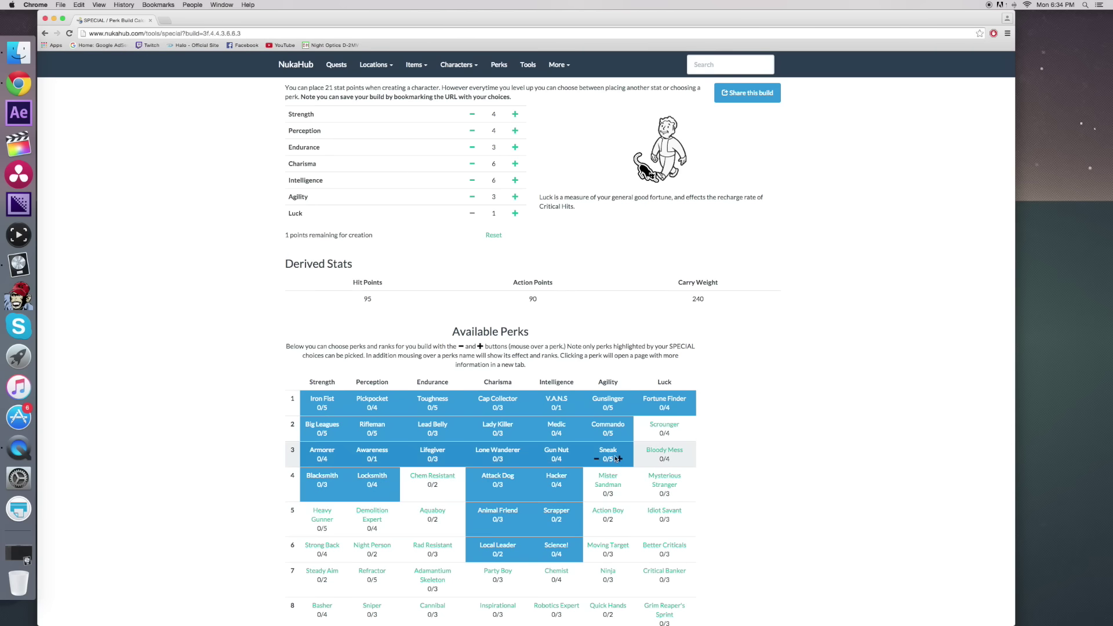
{"action": "mouse_move", "coordinate": [614, 453]}
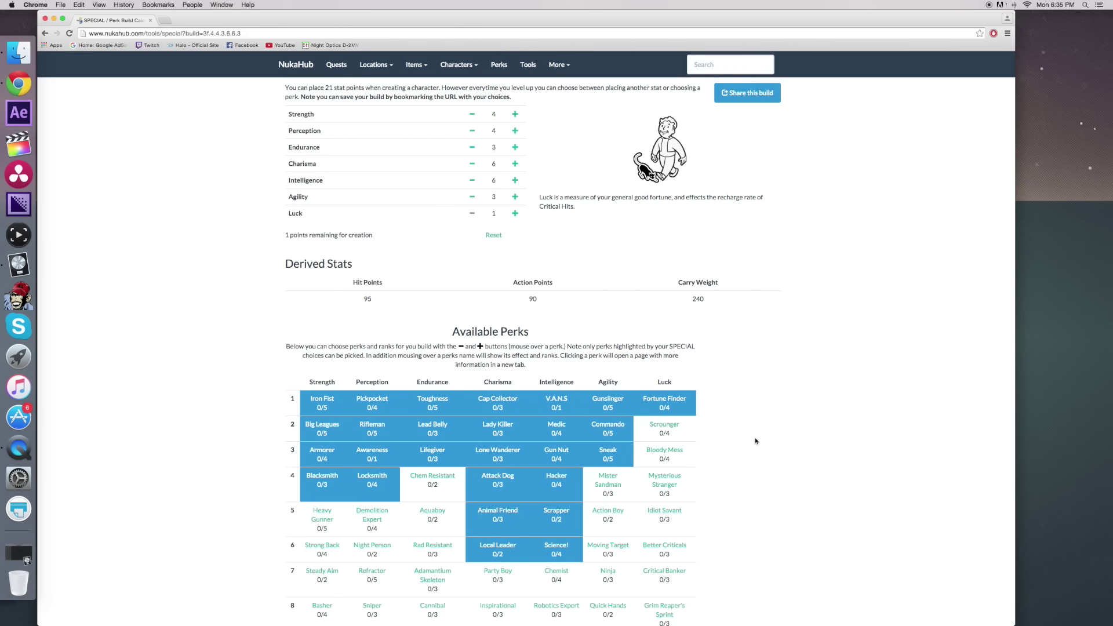
Raise Luck to 2 and check the effects of the Luck perks Scrounger, Fortune Finder and Bloody Mess
{"action": "left_click", "coordinate": [515, 213]}
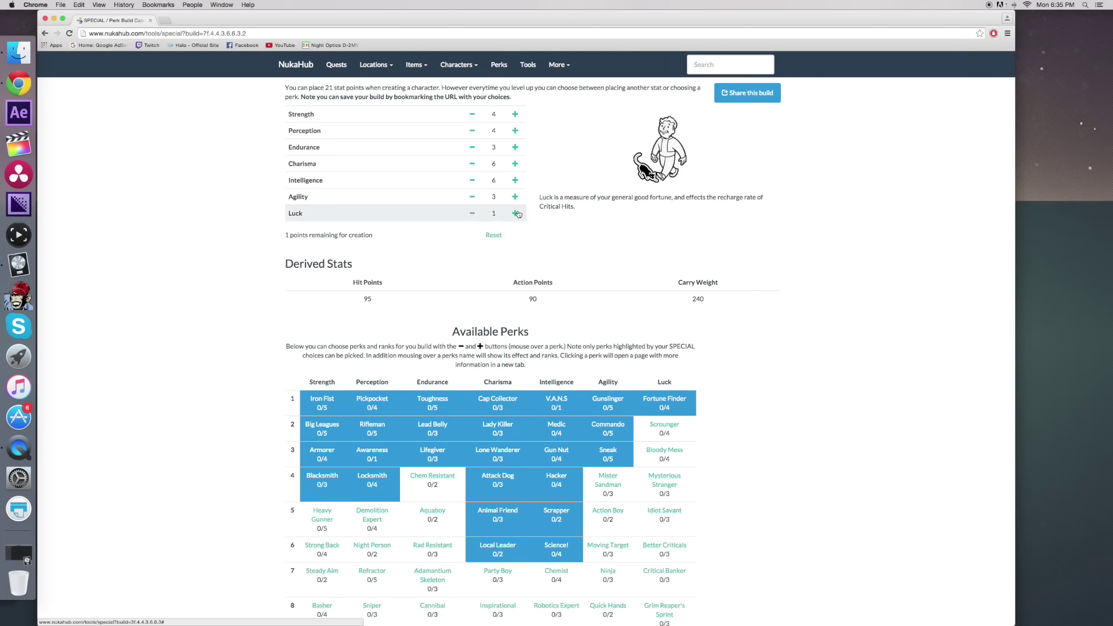
{"action": "mouse_move", "coordinate": [665, 425]}
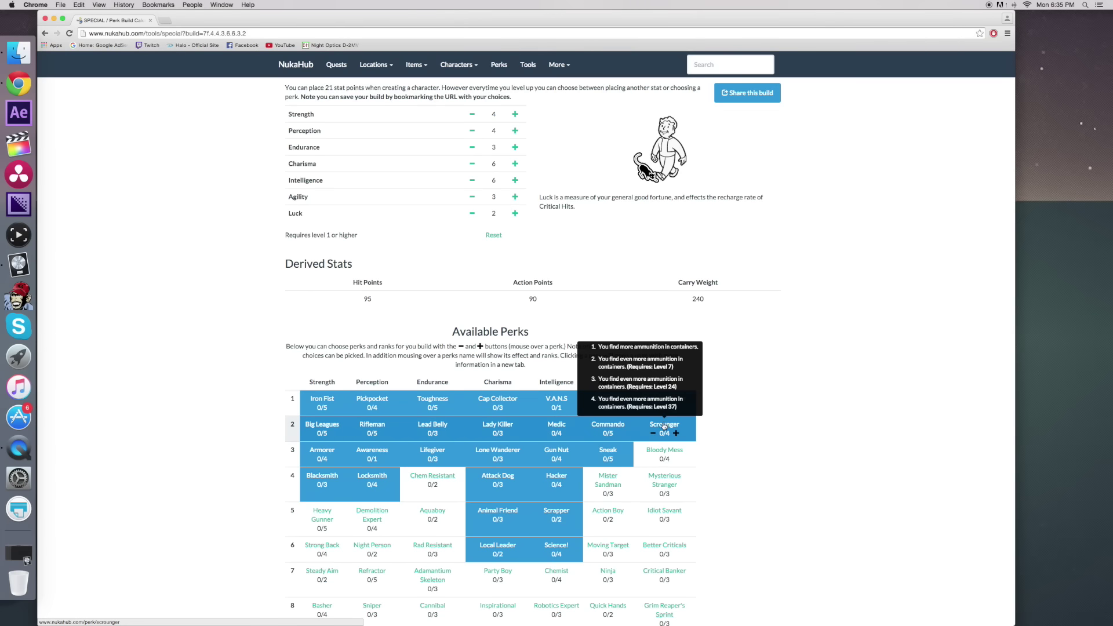
{"action": "mouse_move", "coordinate": [665, 401]}
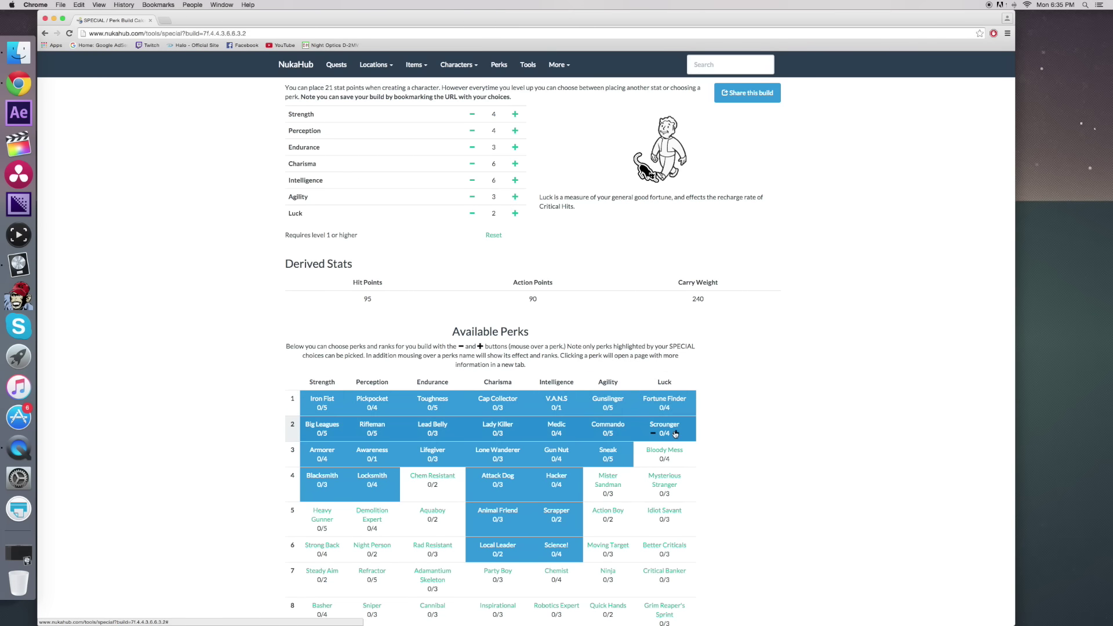
{"action": "mouse_move", "coordinate": [670, 455]}
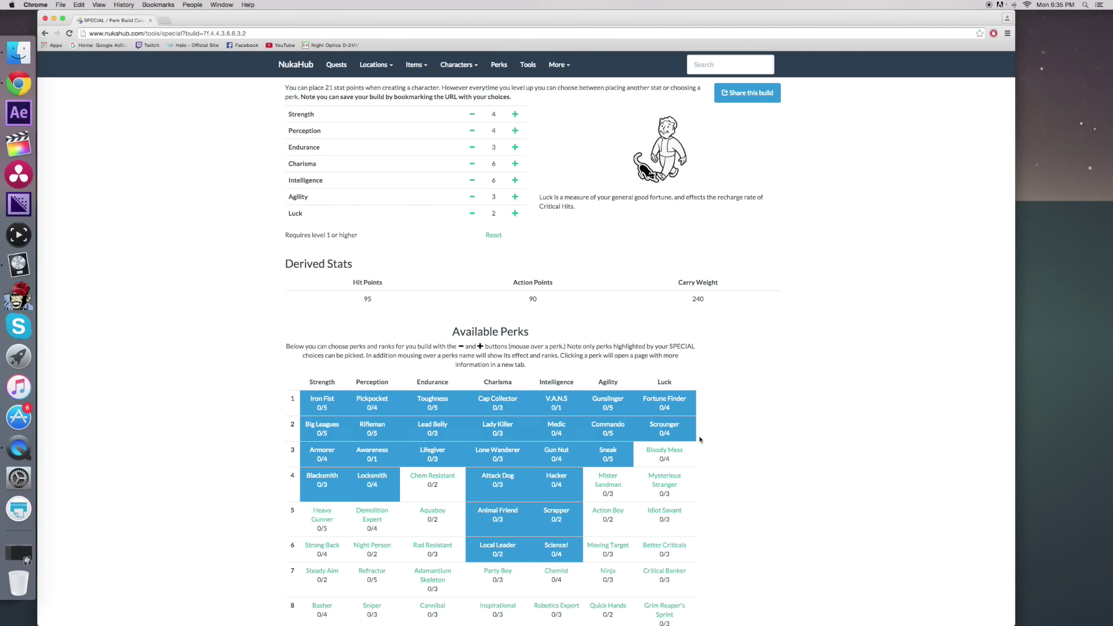
Review the finished SPECIAL allocation and the perks it unlocks across all seven stats, including Armorer, Locksmith, Attack Dog and Hacker
{"action": "scroll", "coordinate": [701, 439], "scroll_direction": "down", "scroll_amount": 3}
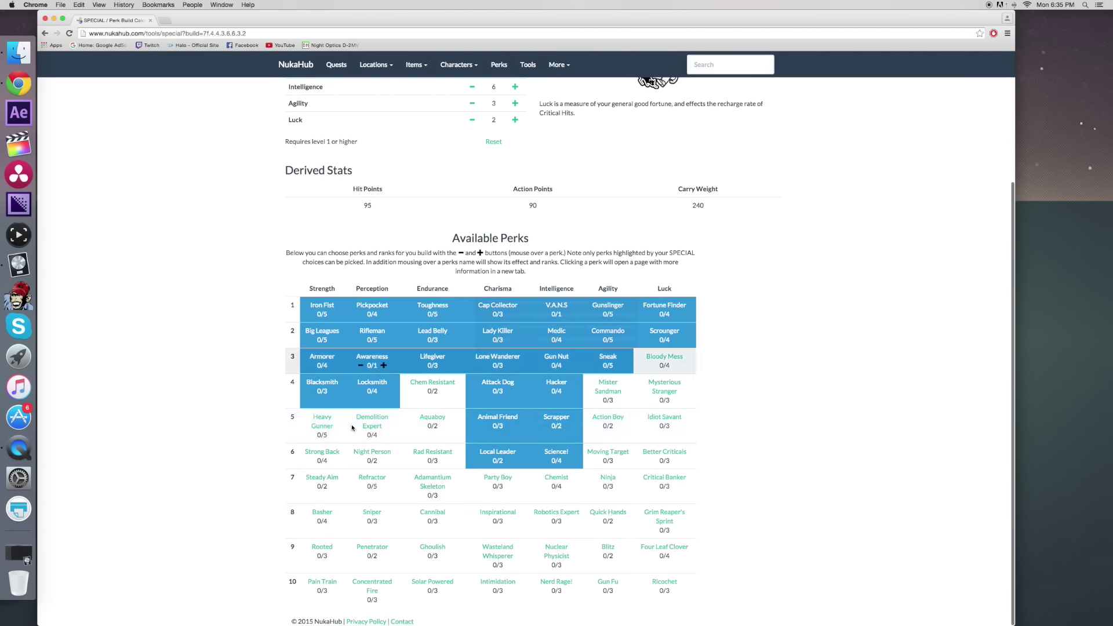
{"action": "mouse_move", "coordinate": [523, 403]}
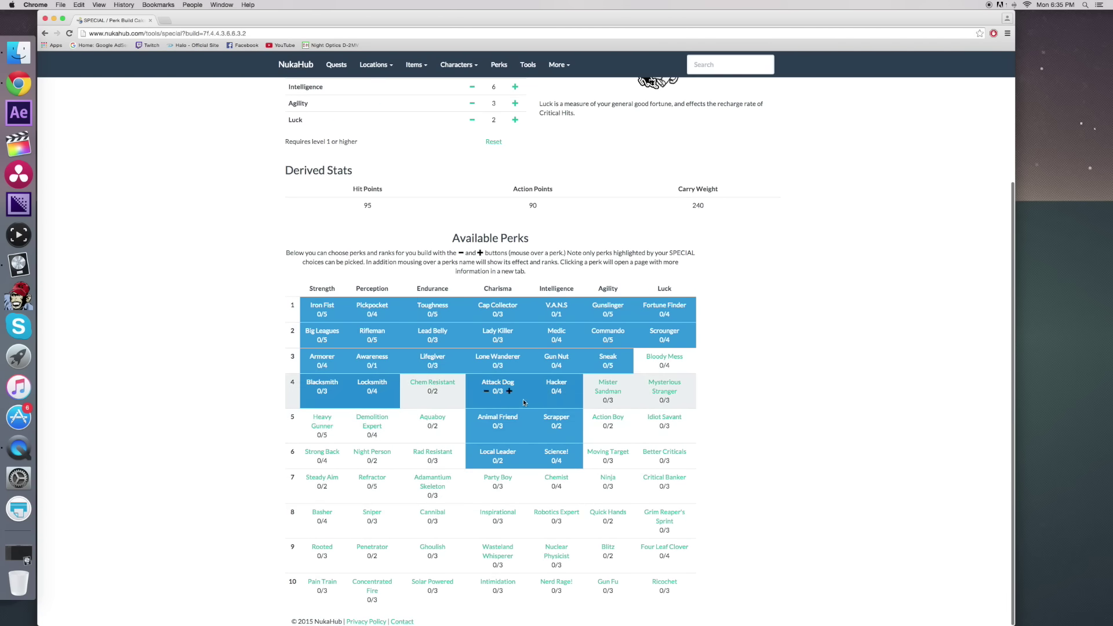
{"action": "mouse_move", "coordinate": [569, 422]}
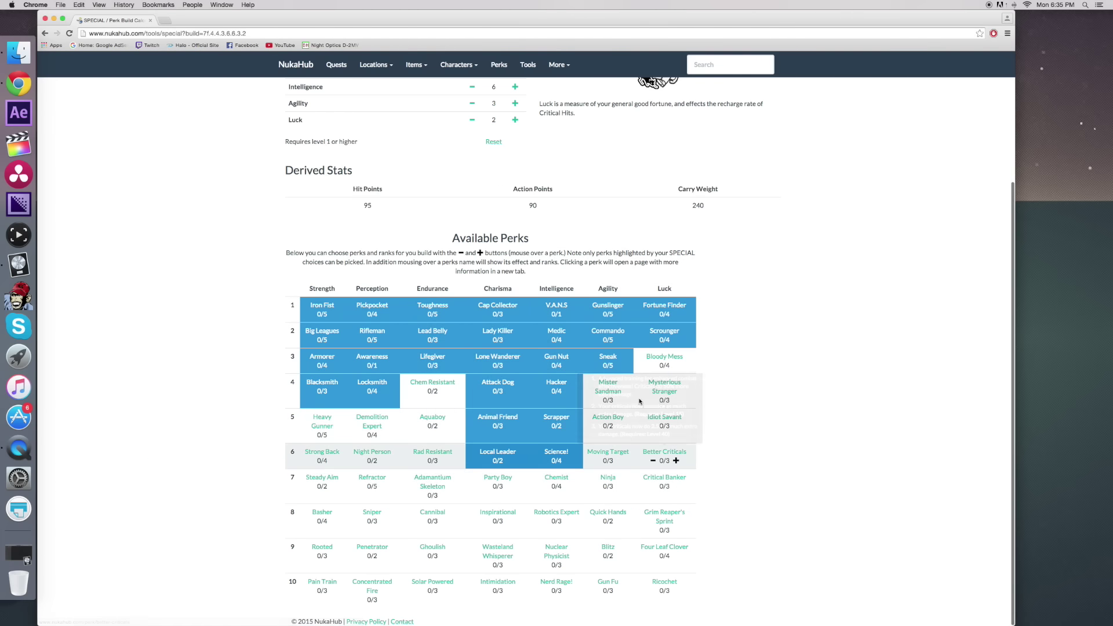
{"action": "mouse_move", "coordinate": [607, 347]}
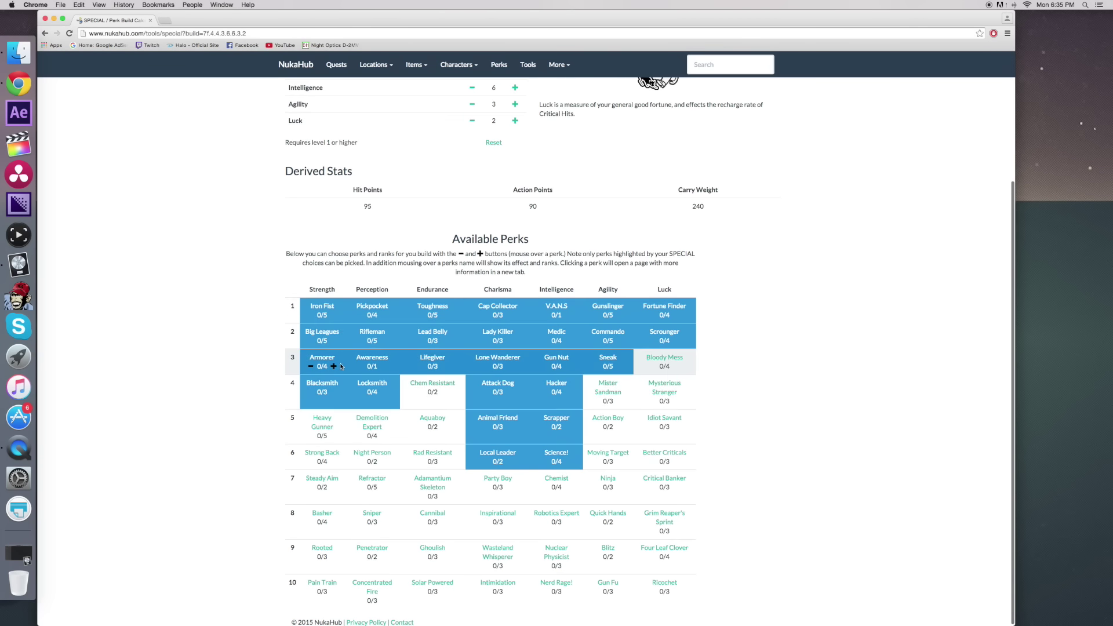
{"action": "mouse_move", "coordinate": [334, 365]}
{"action": "mouse_move", "coordinate": [432, 421]}
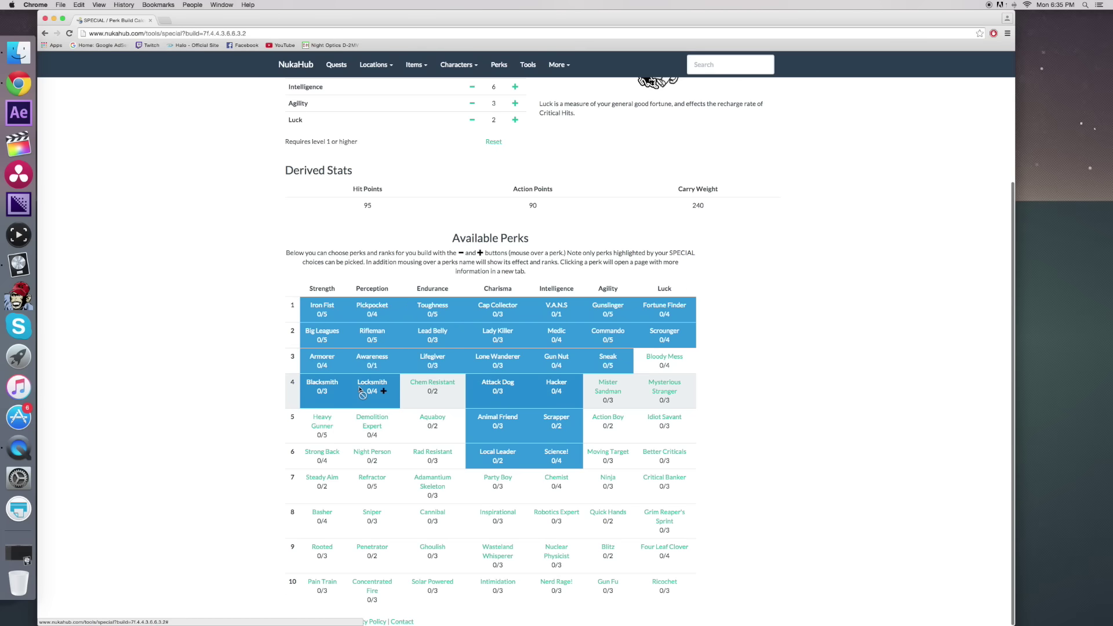
{"action": "mouse_move", "coordinate": [383, 387]}
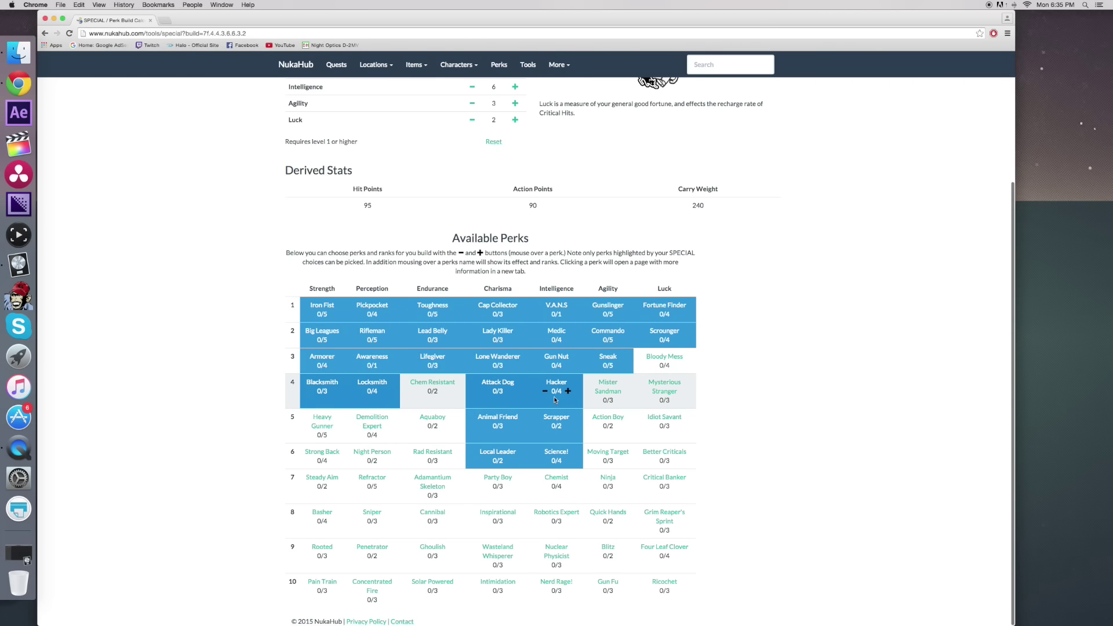
{"action": "scroll", "coordinate": [554, 400], "scroll_direction": "up", "scroll_amount": 1}
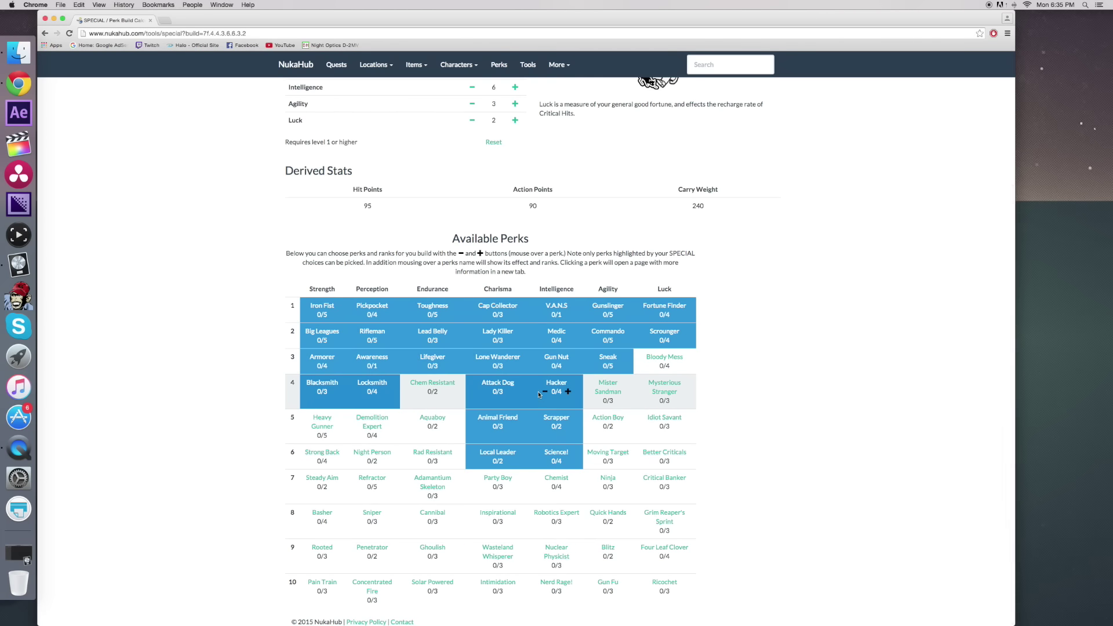
{"action": "scroll", "coordinate": [513, 338], "scroll_direction": "up", "scroll_amount": 5}
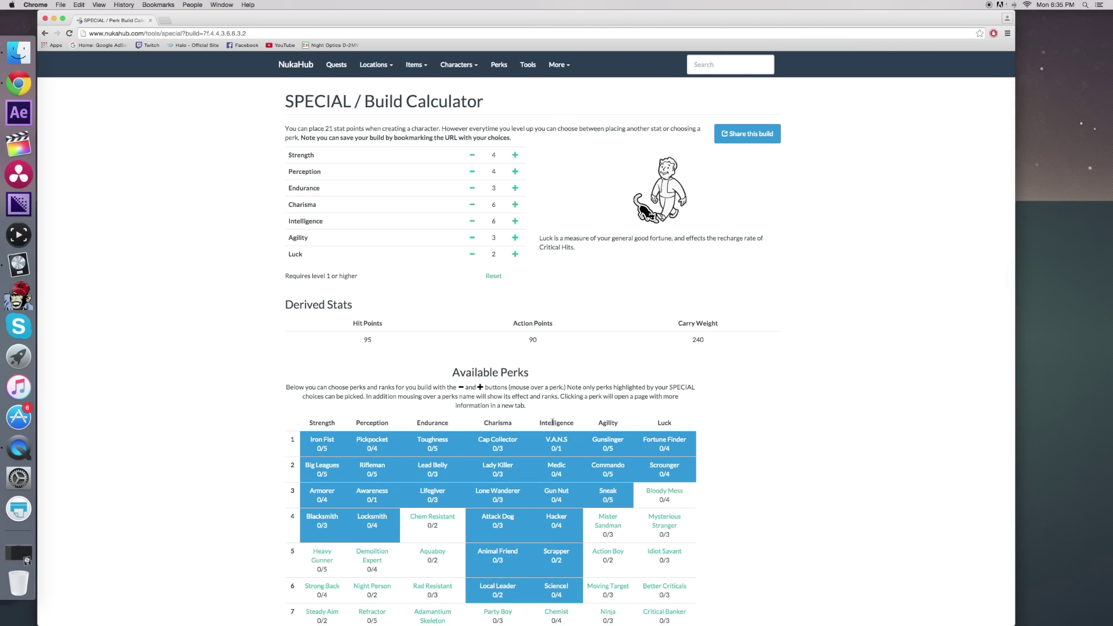
{"action": "scroll", "coordinate": [736, 491], "scroll_direction": "down", "scroll_amount": 3}
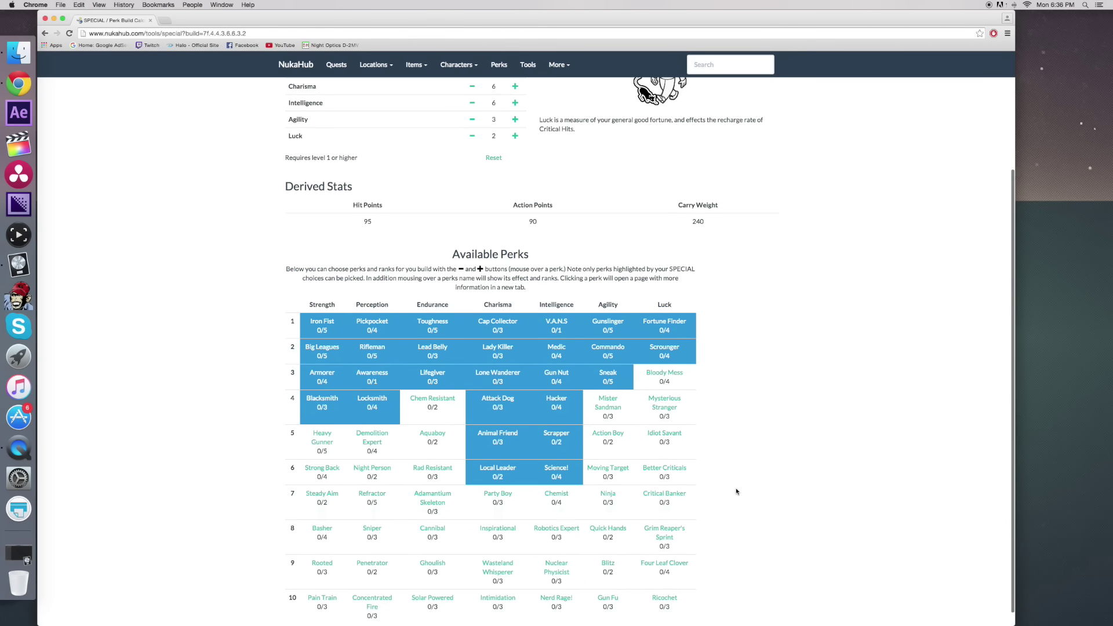
{"action": "scroll", "coordinate": [736, 492], "scroll_direction": "up", "scroll_amount": 5}
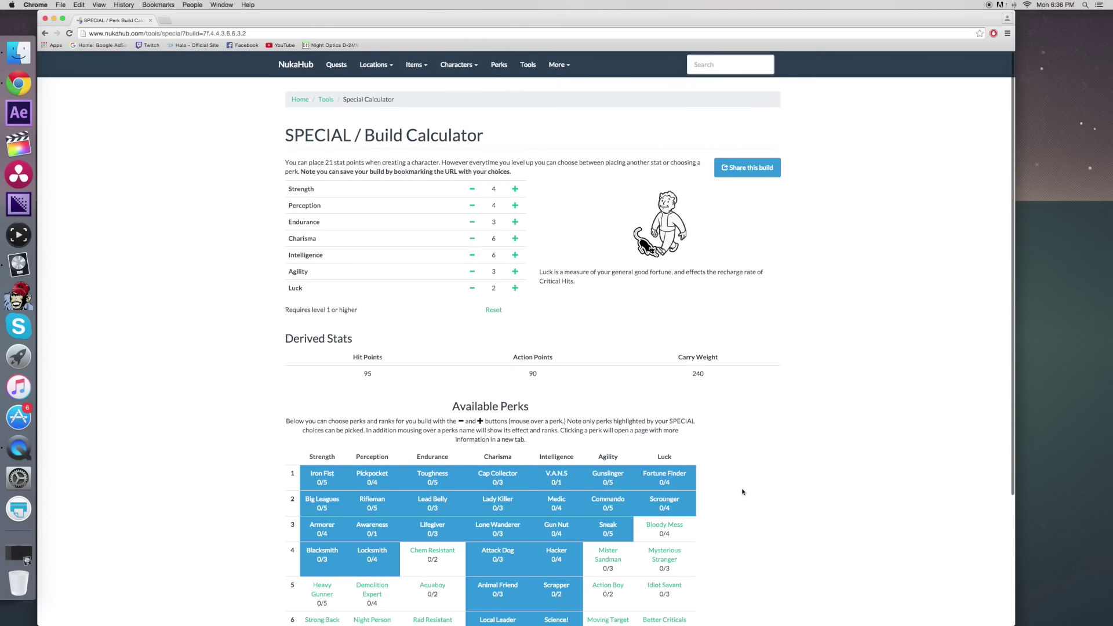